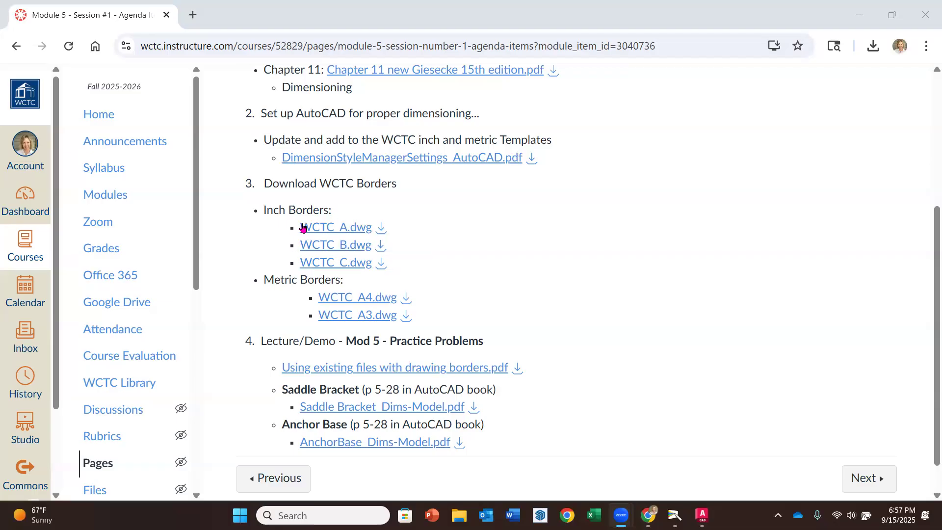
# Step: Open the Module 5 - Session #1 - Agenda Items page from the course modules and view its WCTC border and practice problem links
pyautogui.click(110, 197)
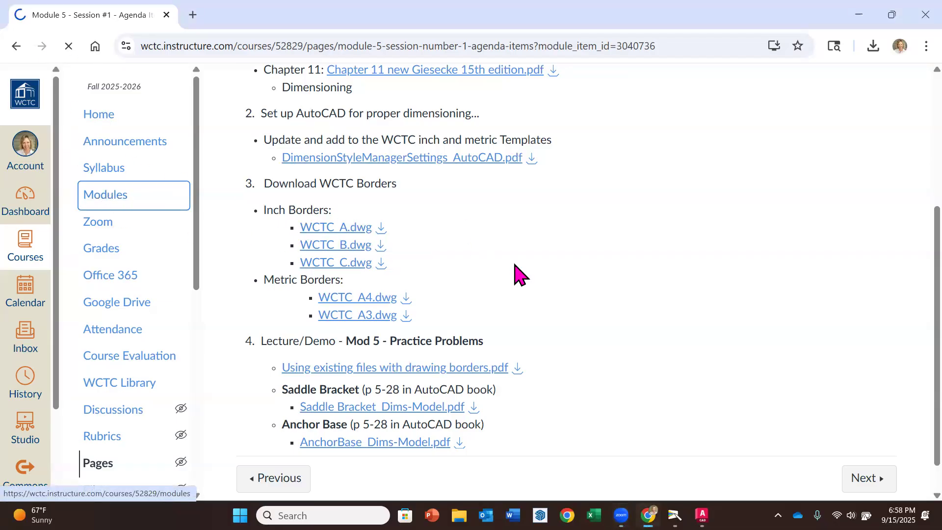
pyautogui.scroll(-7, 569, 289)
pyautogui.scroll(-20, 576, 293)
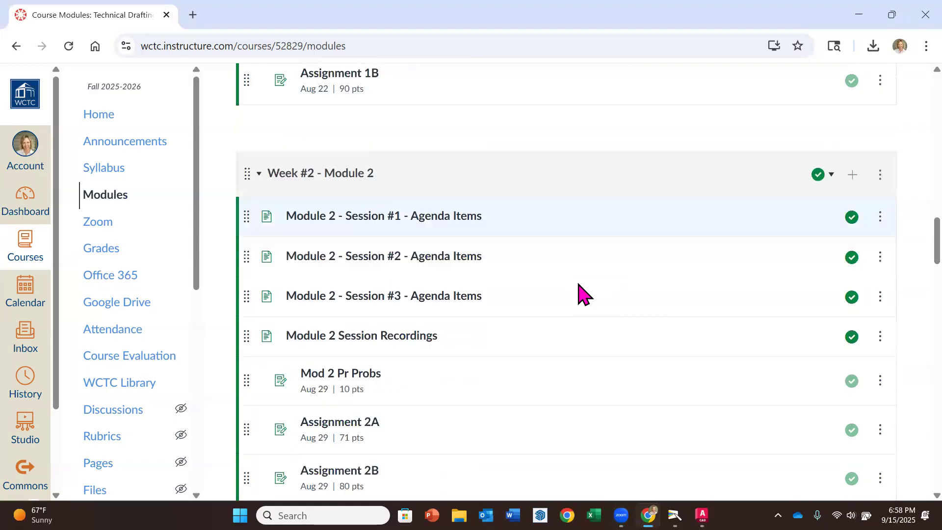
pyautogui.scroll(-8, 582, 293)
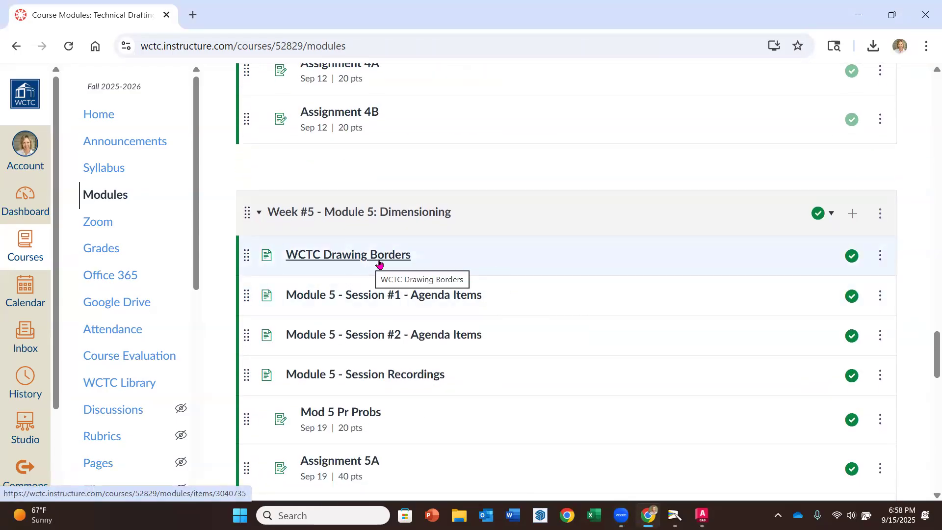
pyautogui.scroll(-2, 412, 295)
pyautogui.click(438, 228)
pyautogui.scroll(-5, 511, 279)
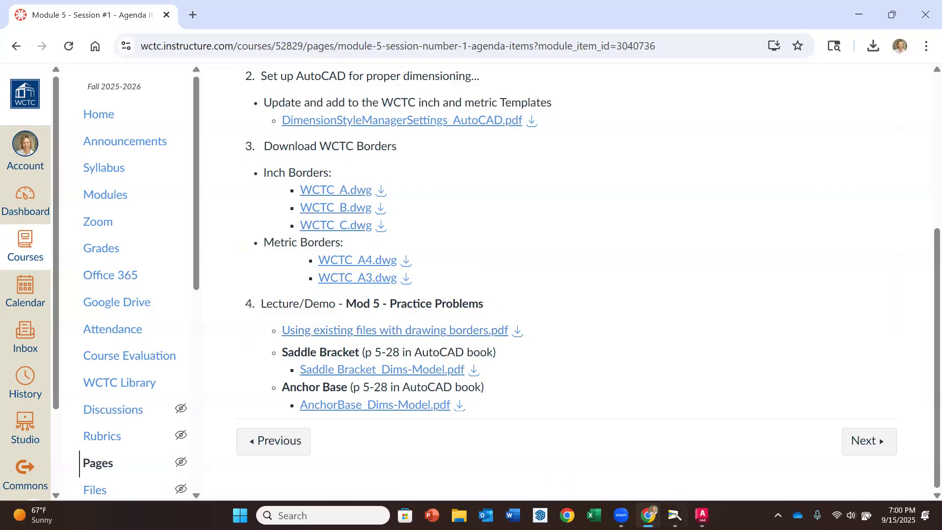
# Step: Switch to AutoCAD and create a new drawing from the Wctc_inch.dwt template
pyautogui.click(674, 515)
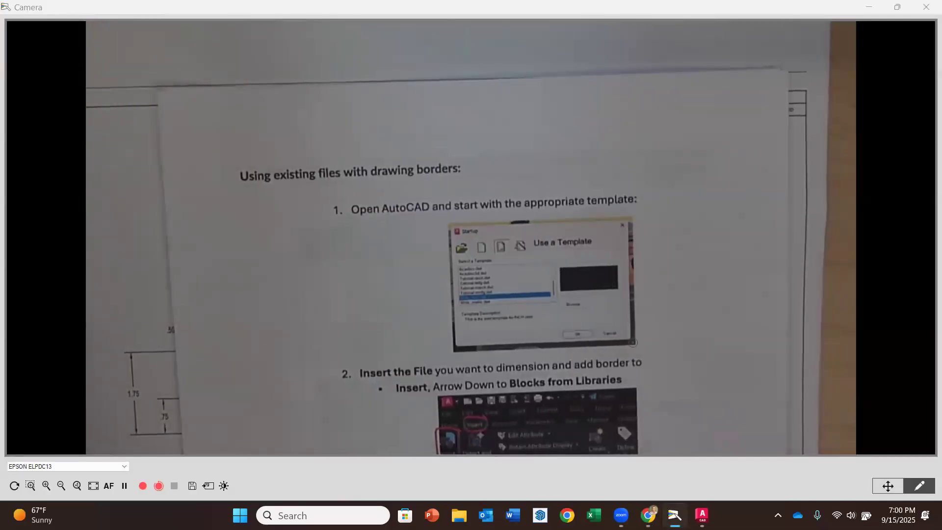
pyautogui.click(702, 515)
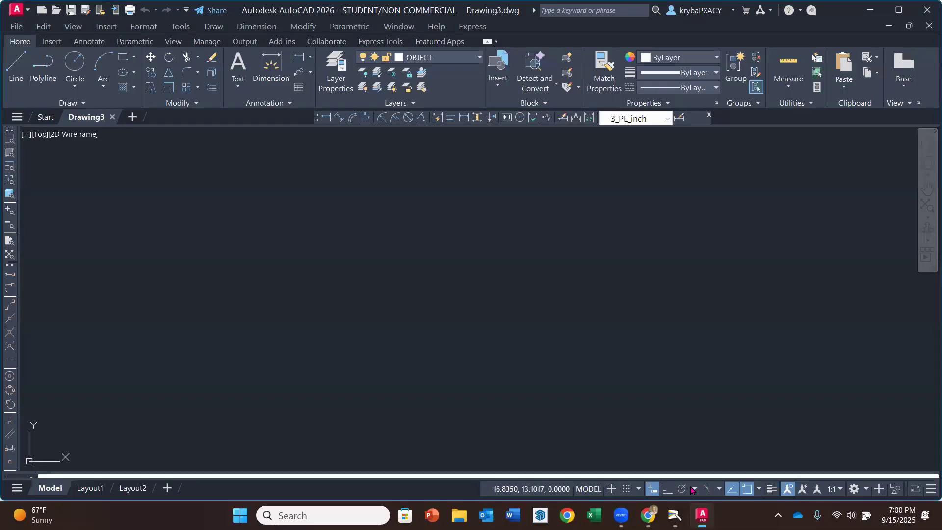
pyautogui.click(19, 26)
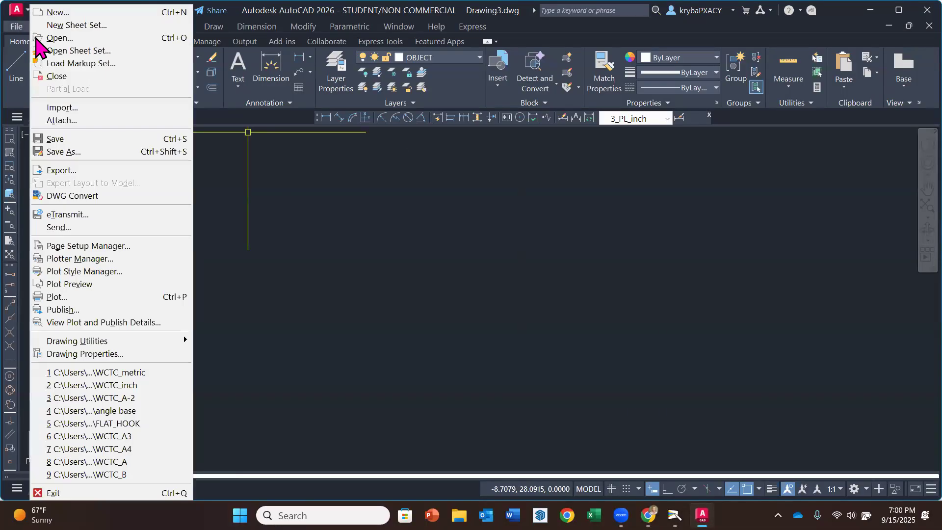
pyautogui.click(58, 15)
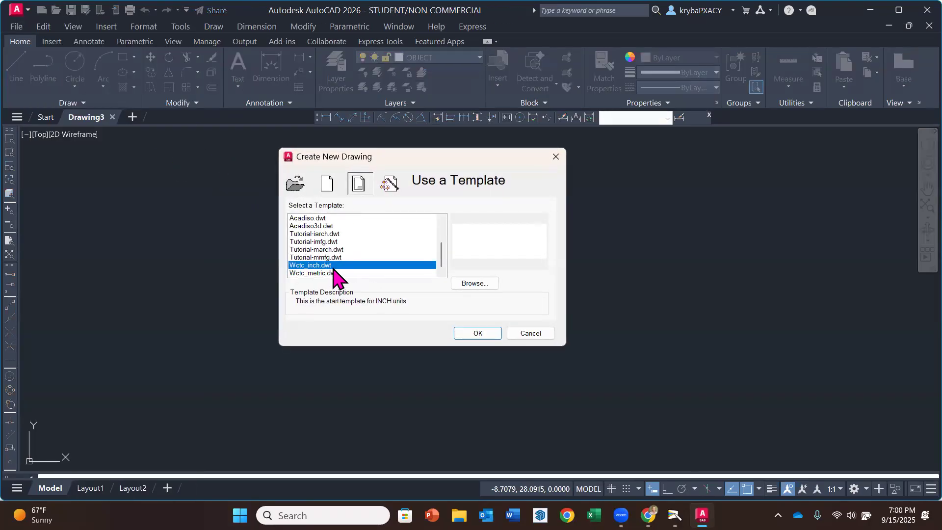
pyautogui.click(474, 333)
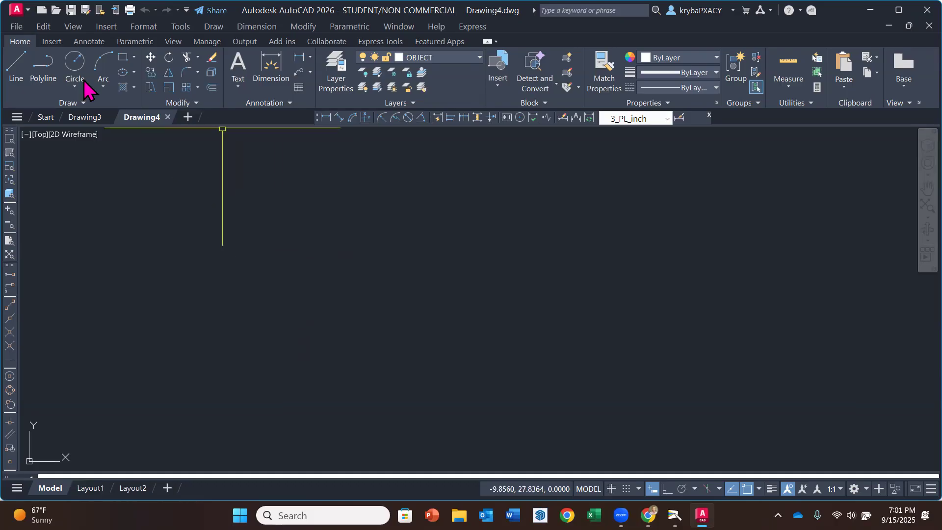
pyautogui.click(52, 42)
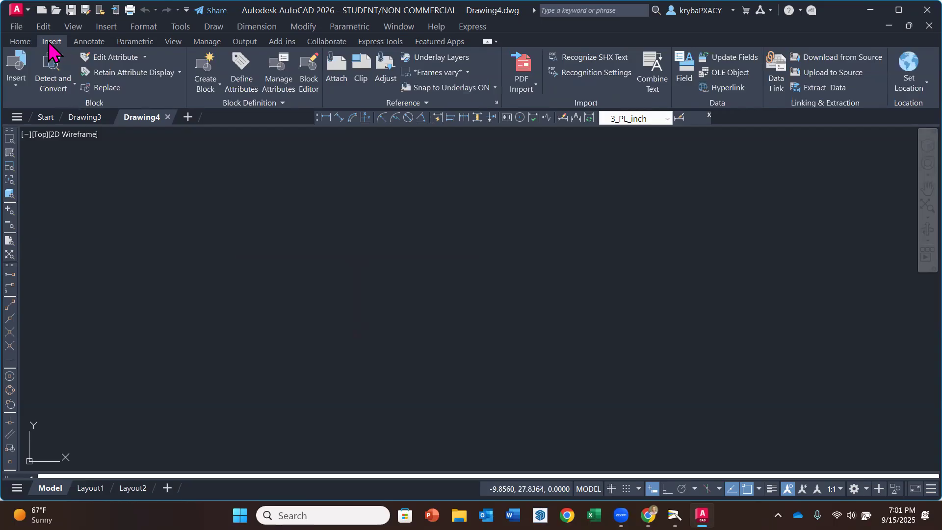
pyautogui.click(15, 88)
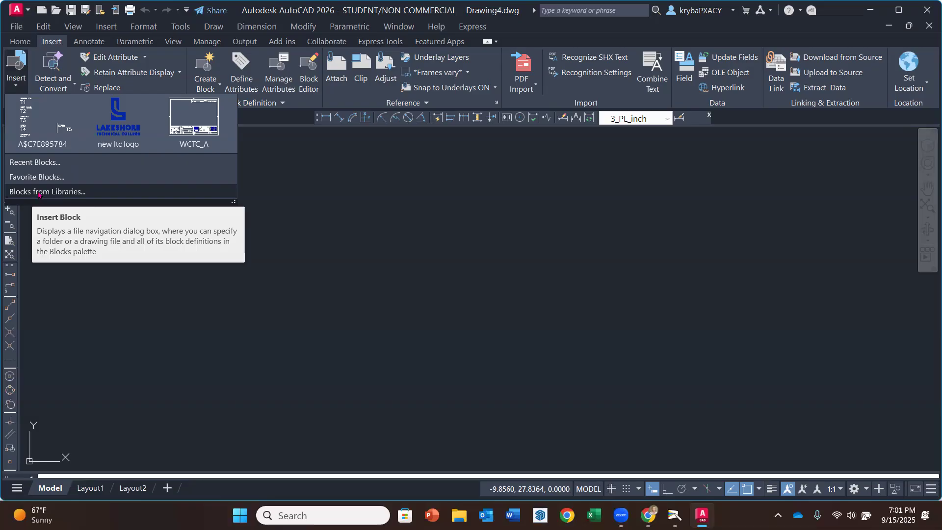
pyautogui.click(38, 193)
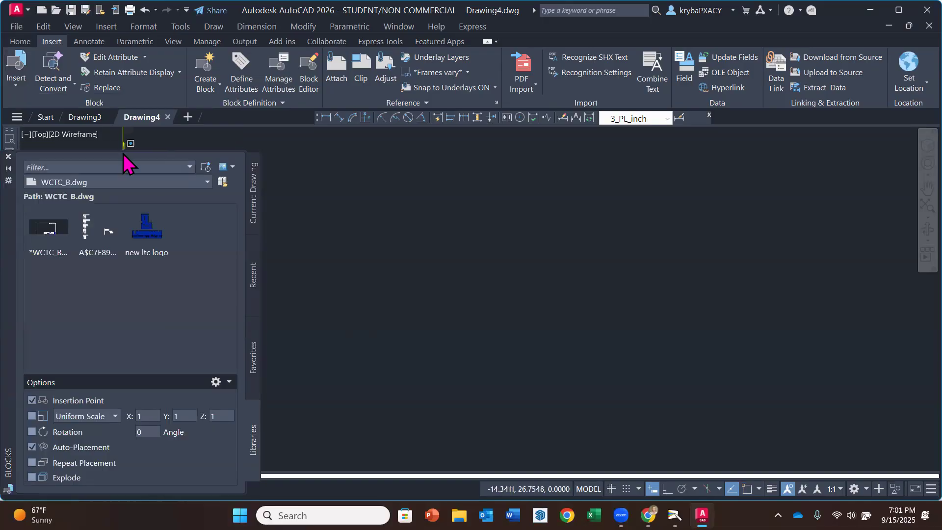
pyautogui.click(253, 169)
pyautogui.moveTo(11, 215); pyautogui.dragTo(560, 175)
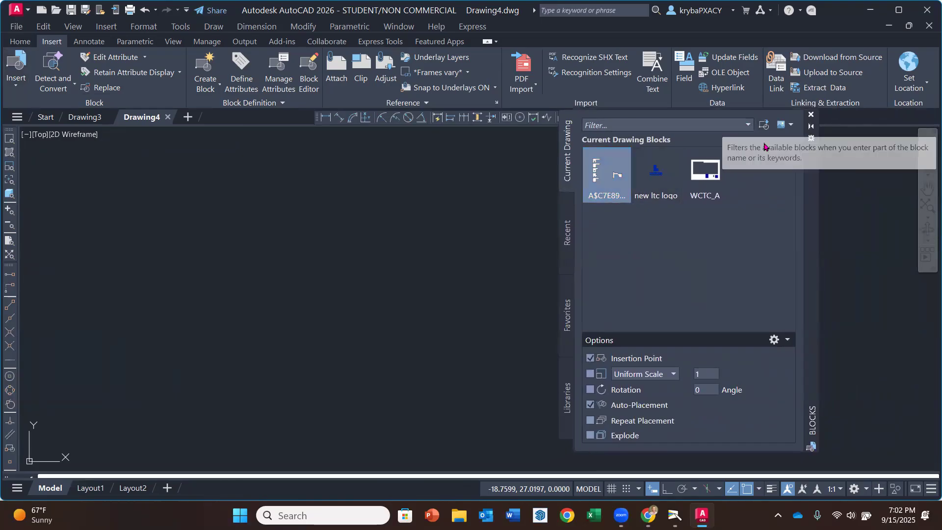
pyautogui.click(748, 123)
pyautogui.click(748, 124)
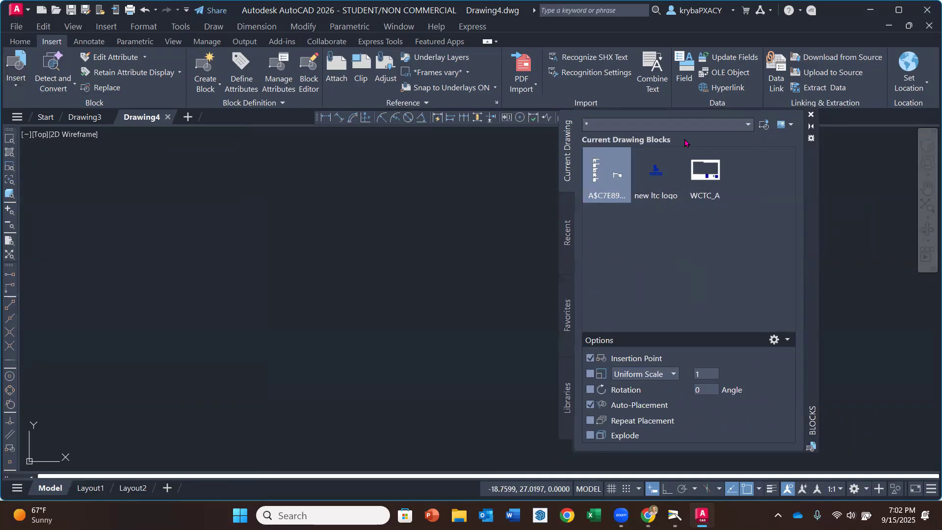
pyautogui.click(794, 126)
pyautogui.click(792, 125)
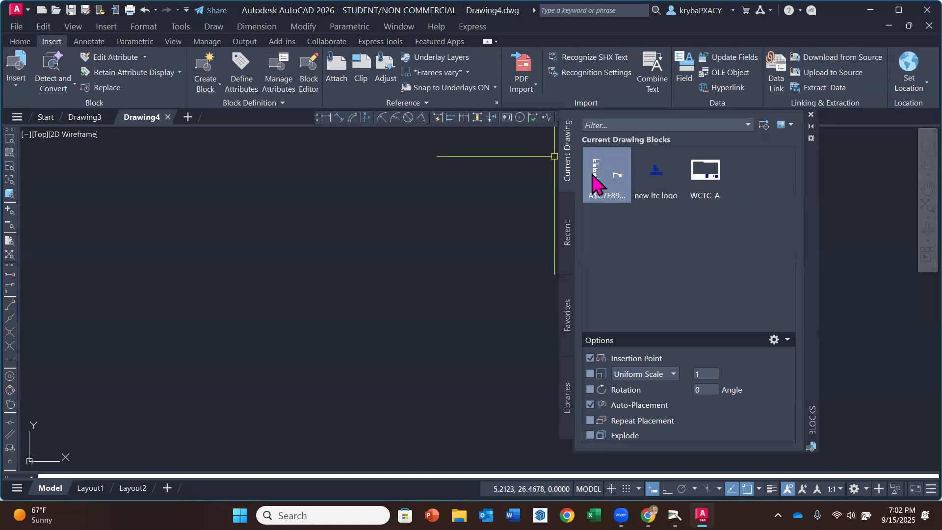
pyautogui.moveTo(805, 217)
pyautogui.mouseDown()
pyautogui.moveTo(811, 235)
pyautogui.moveTo(802, 239)
pyautogui.moveTo(801, 221)
pyautogui.mouseUp()
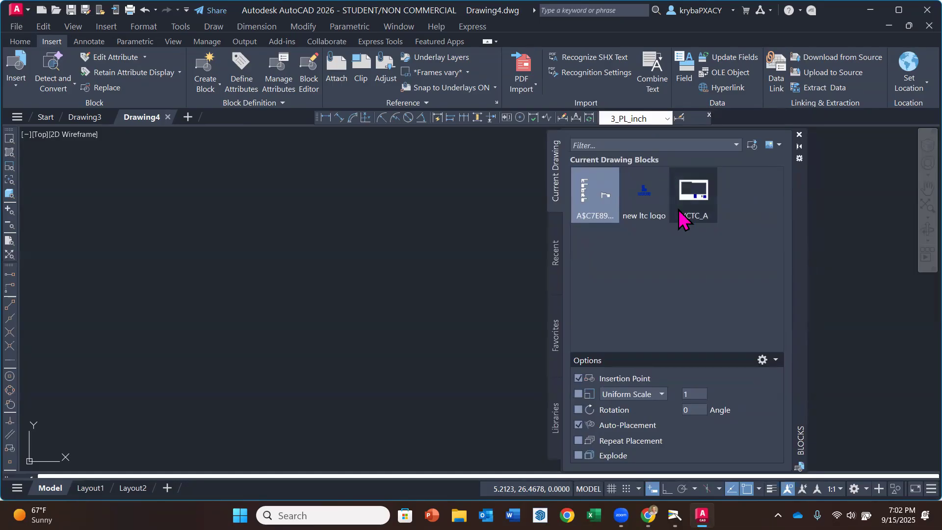
pyautogui.click(799, 133)
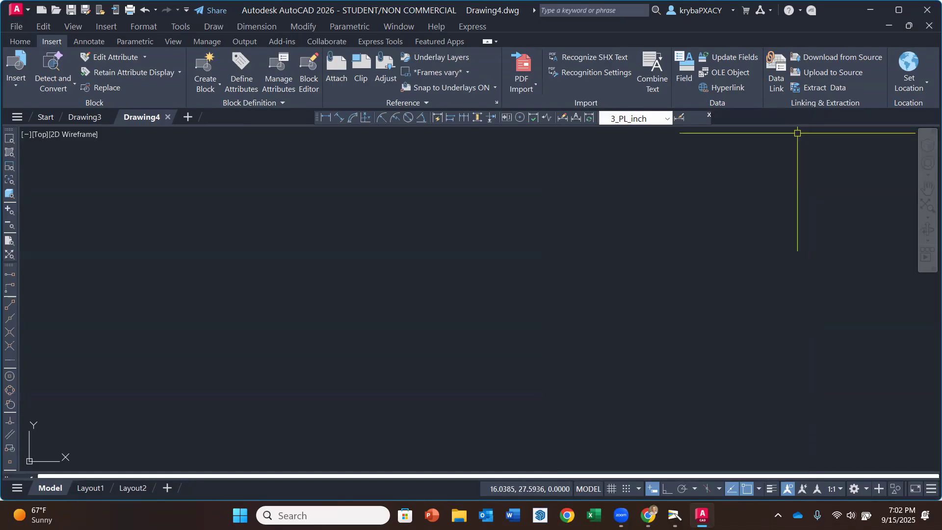
# Step: Open the Blocks palette on the libraries and start browsing for another block library file
pyautogui.click(15, 67)
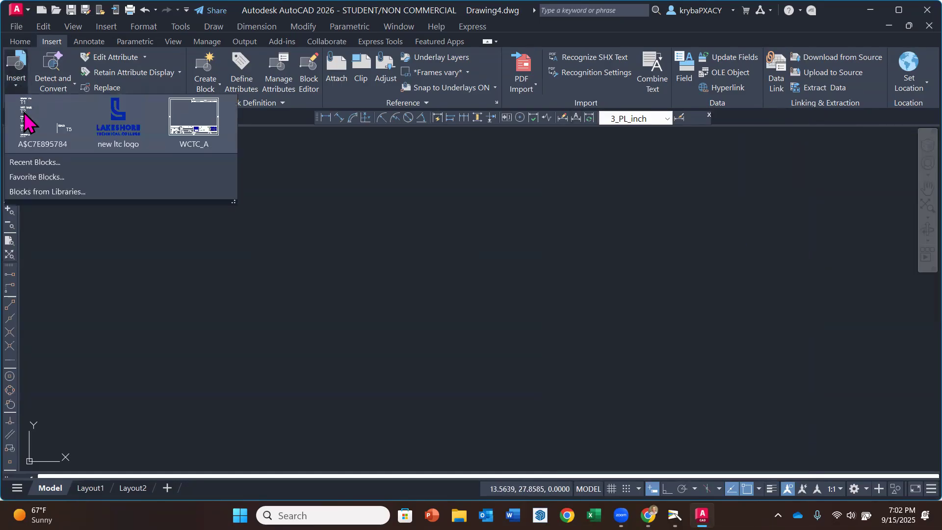
pyautogui.click(47, 191)
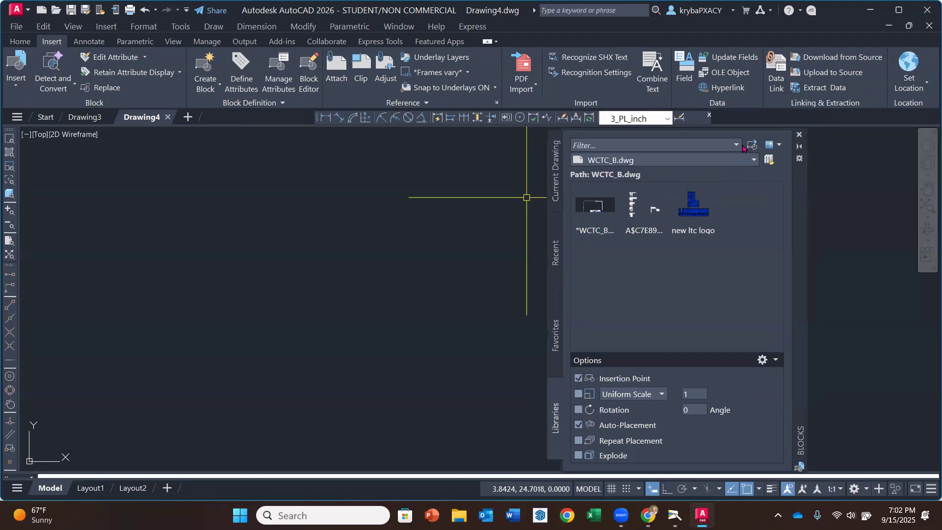
pyautogui.click(753, 161)
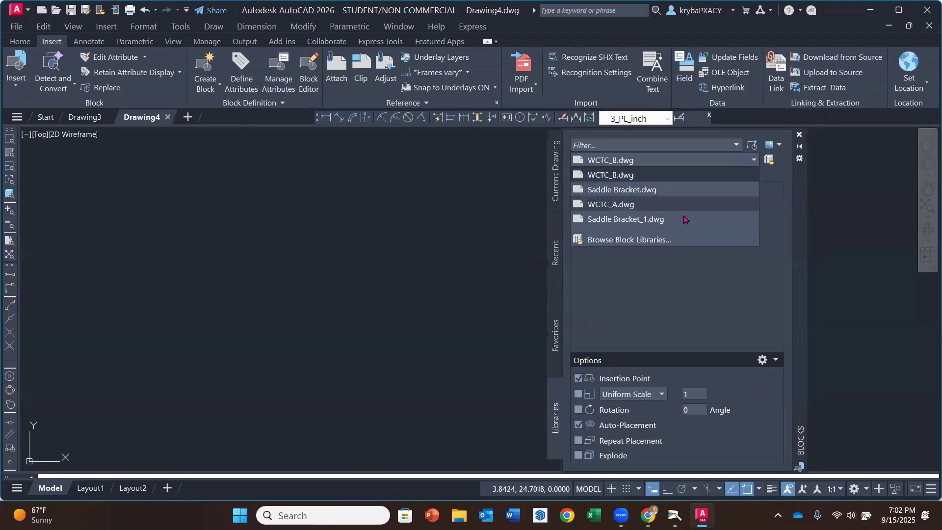
pyautogui.click(612, 240)
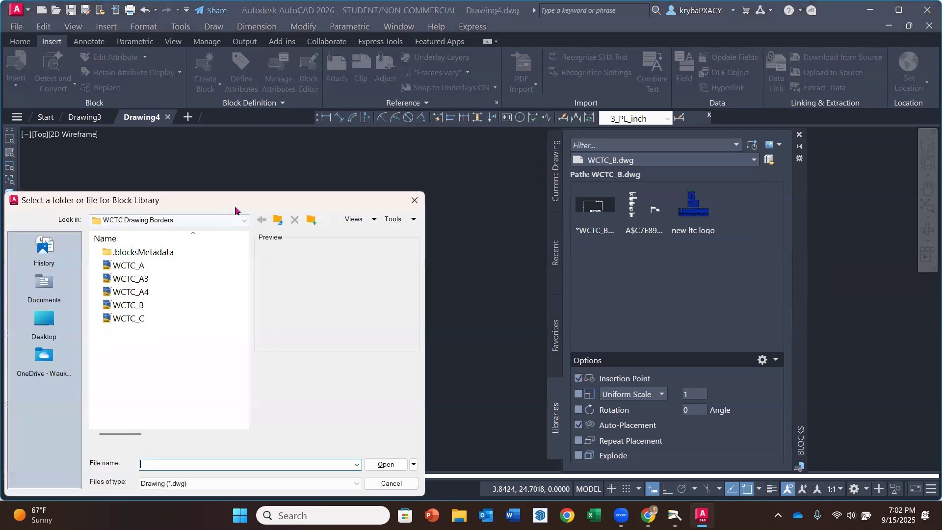
pyautogui.moveTo(224, 208); pyautogui.dragTo(366, 98)
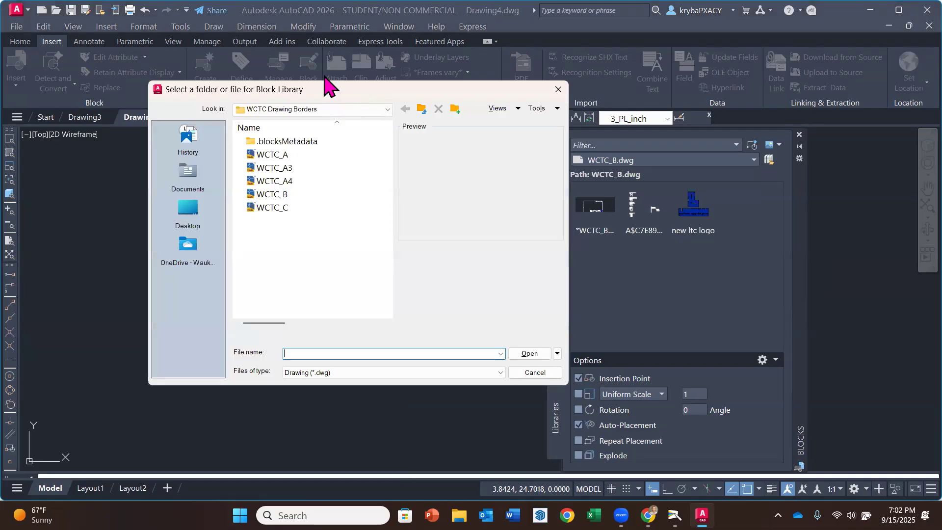
# Step: Load the Saddle Bracket drawing as block library from Mech Design Courses, TechDrafting_AutoCAD, Module Assignments, Mod3_DrawingGuides
pyautogui.click(388, 110)
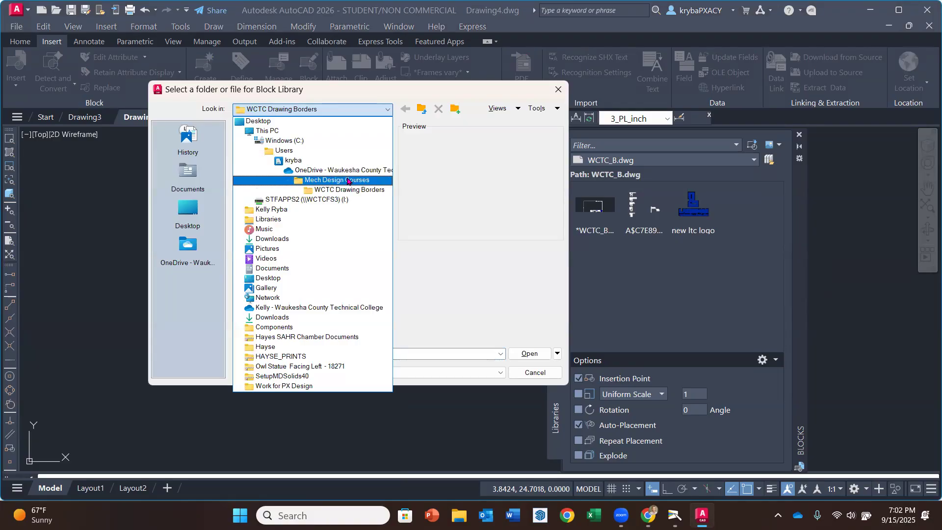
pyautogui.click(346, 181)
pyautogui.scroll(-2, 325, 265)
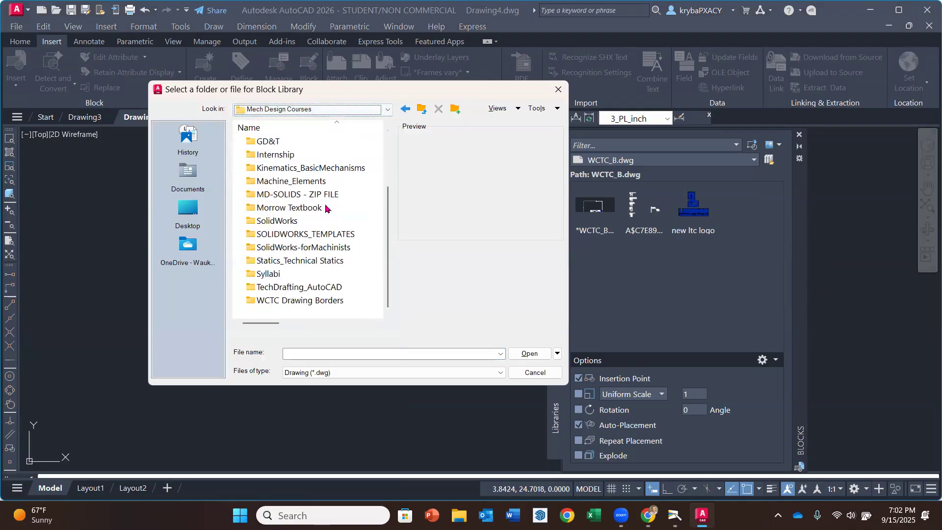
pyautogui.doubleClick(295, 285)
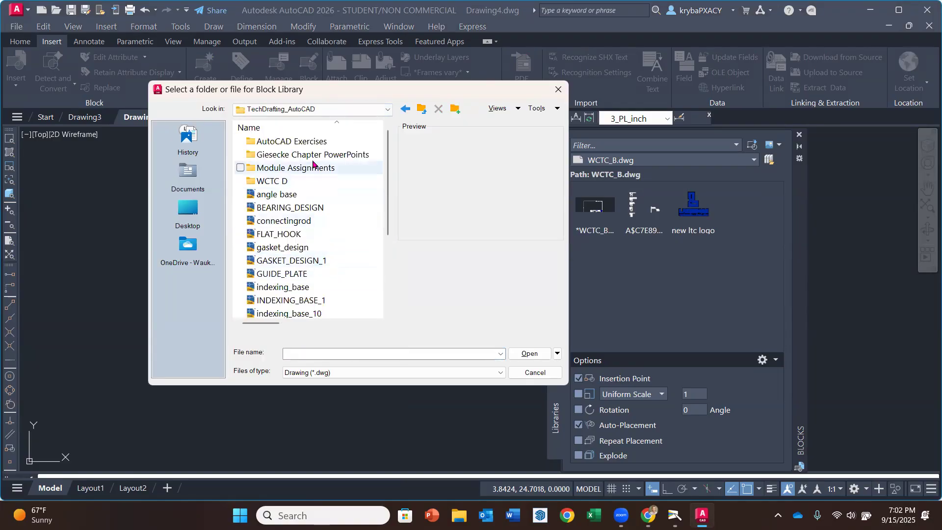
pyautogui.doubleClick(310, 169)
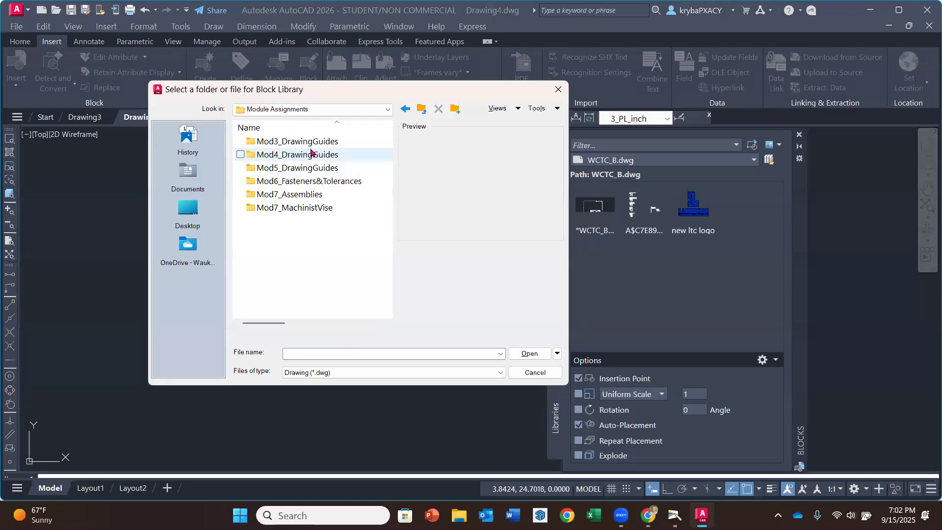
pyautogui.click(309, 143)
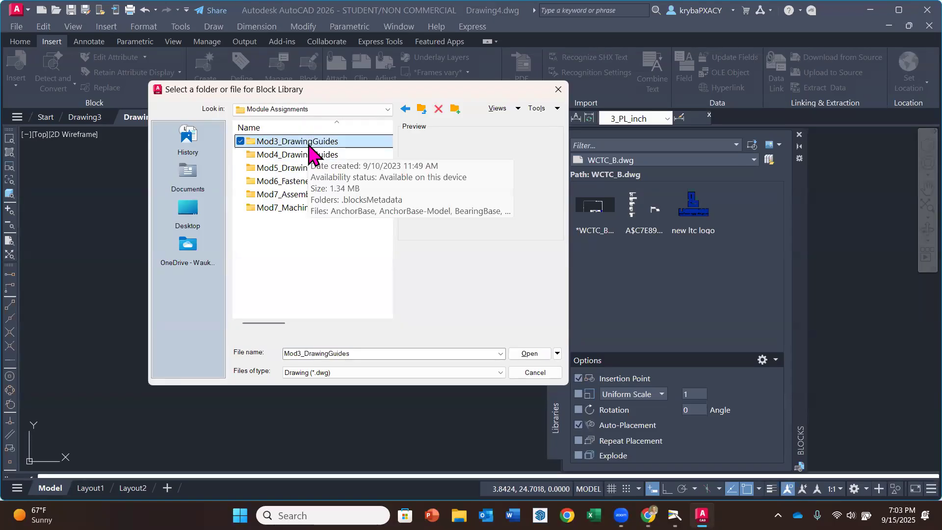
pyautogui.doubleClick(309, 142)
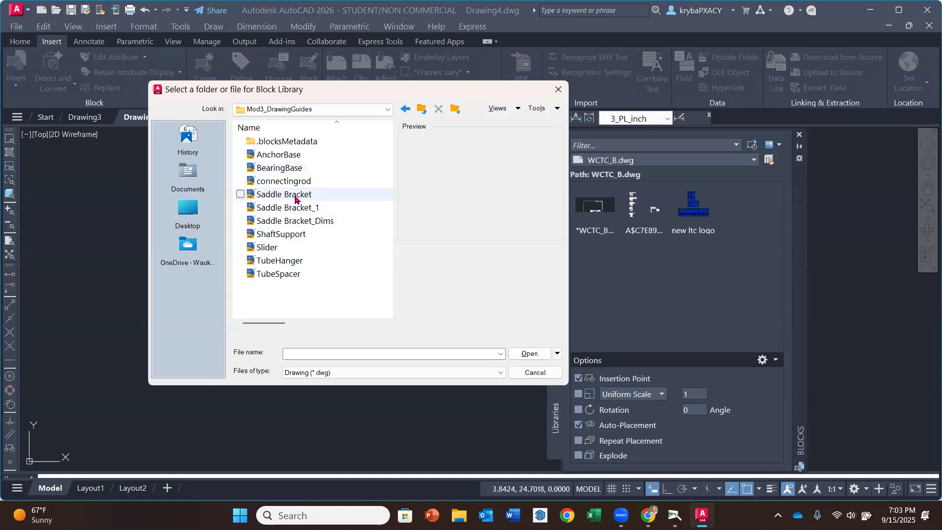
pyautogui.click(314, 194)
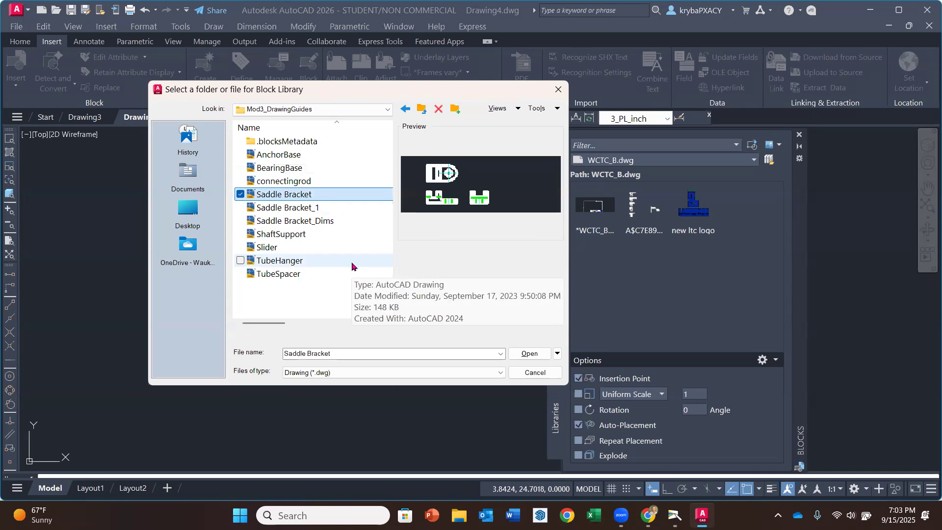
pyautogui.click(526, 355)
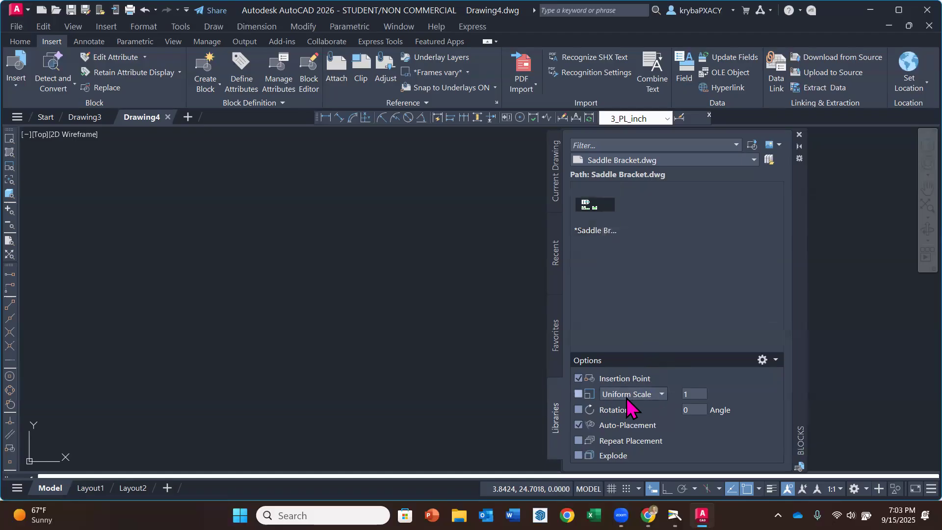
# Step: Change the block insertion scaling from Uniform Scale to Scale, with separate X, Y and Z factors
pyautogui.click(660, 394)
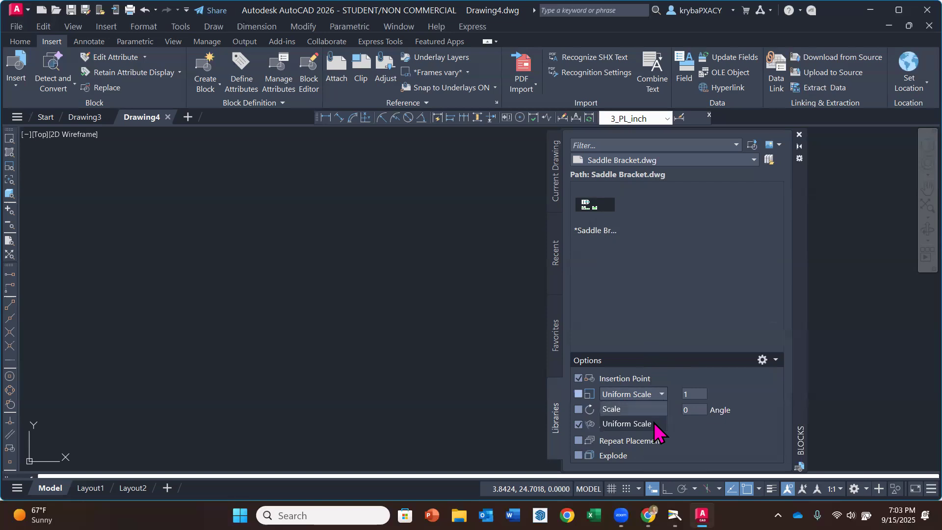
pyautogui.click(638, 423)
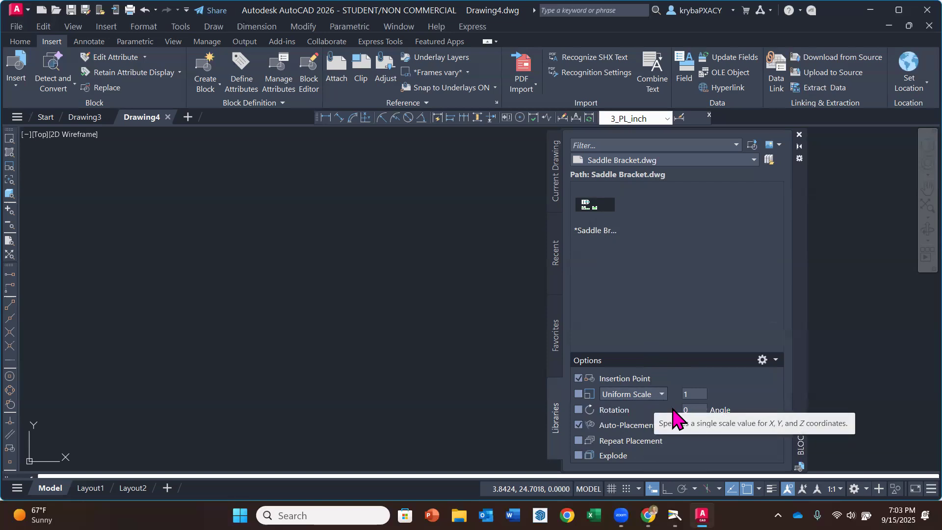
pyautogui.click(693, 394)
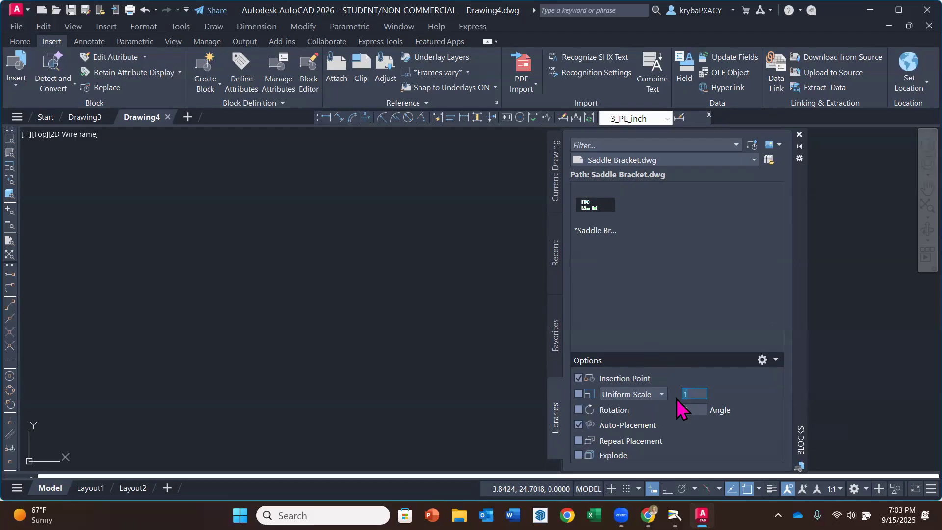
pyautogui.click(661, 395)
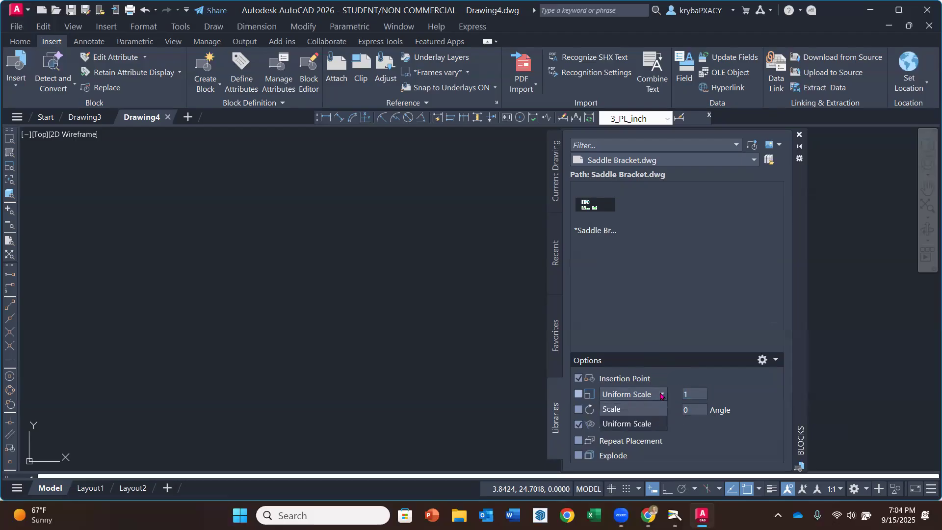
pyautogui.click(645, 411)
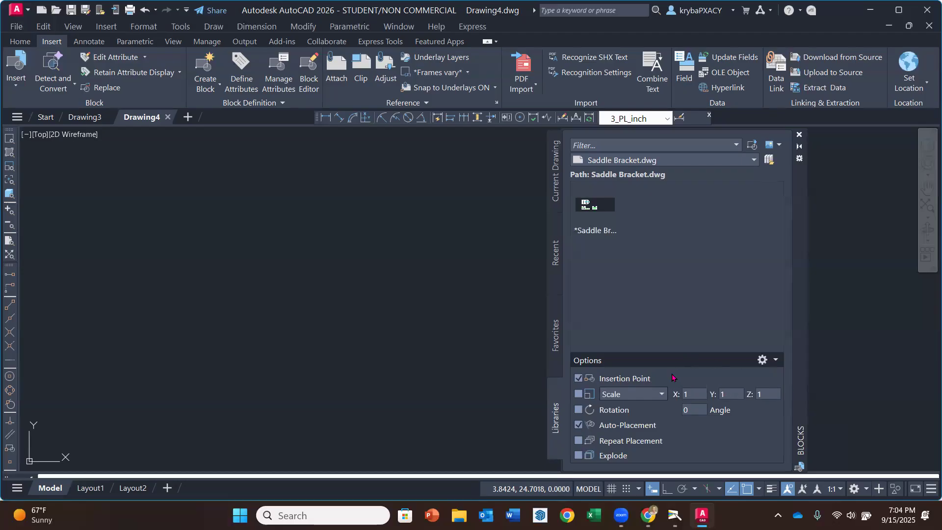
# Step: Set the block insertion scaling to Uniform Scale
pyautogui.click(661, 394)
pyautogui.click(638, 425)
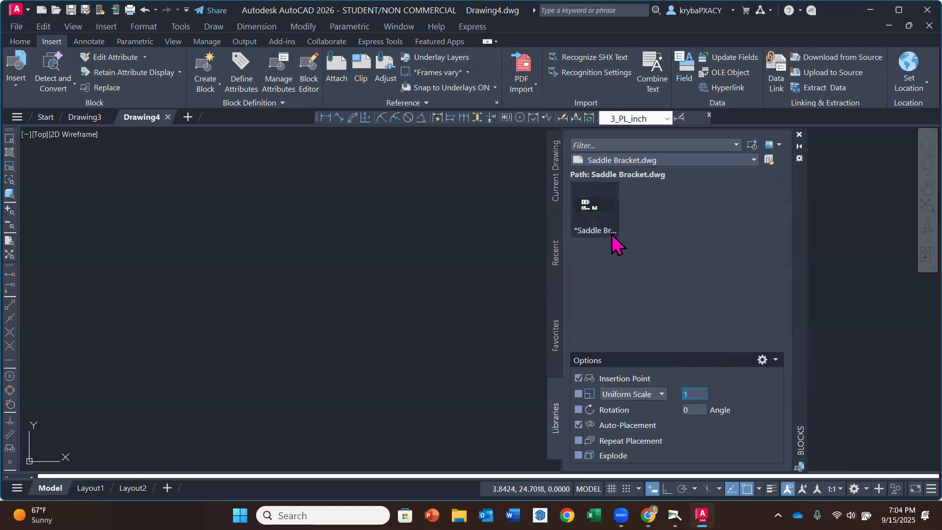
# Step: Try placing the Saddle Bracket block in the drawing area and undo the insertion
pyautogui.moveTo(620, 237)
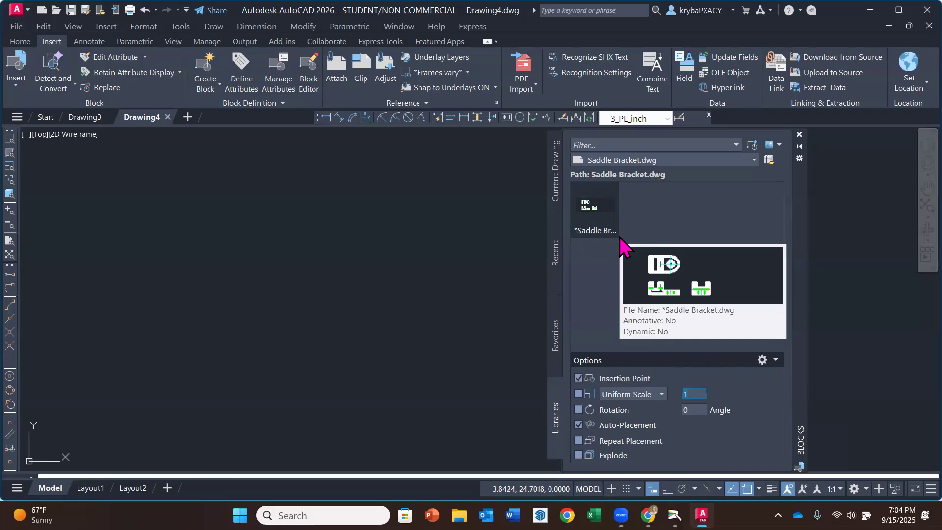
pyautogui.click(595, 220)
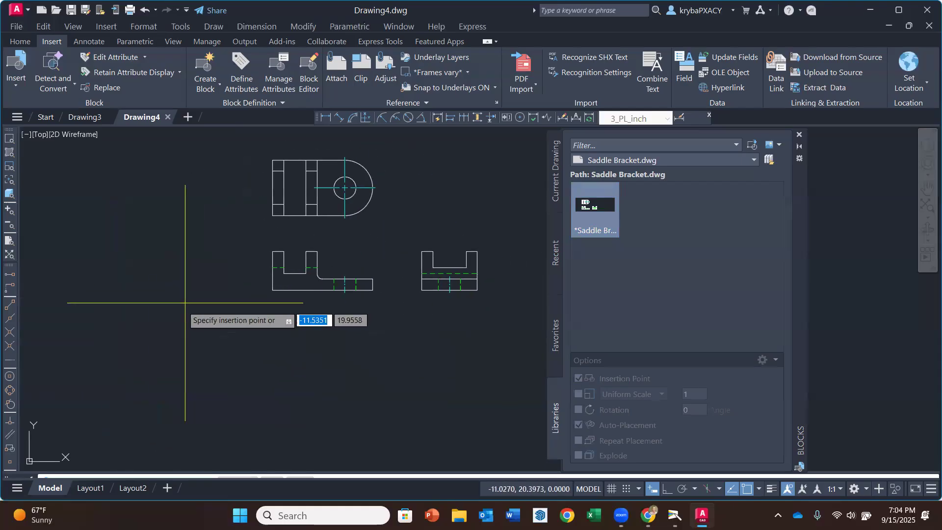
pyautogui.click(192, 340)
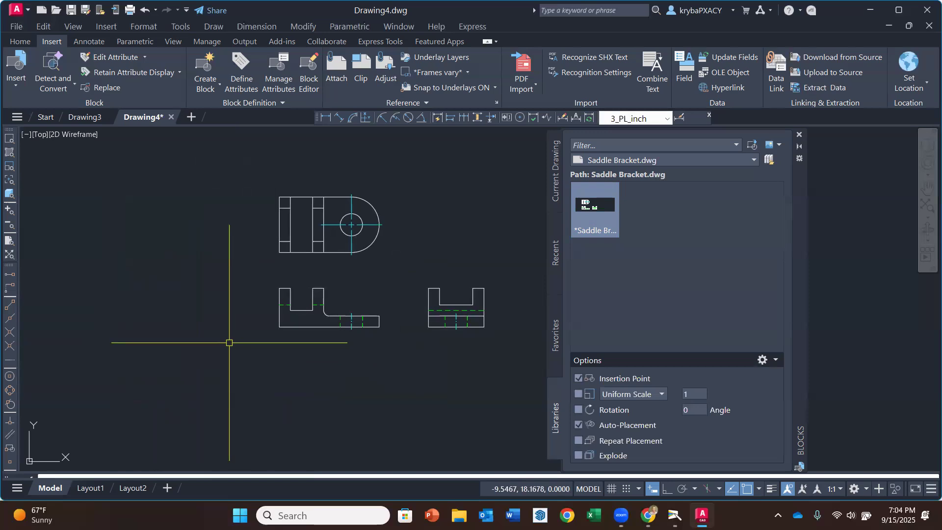
pyautogui.click(145, 10)
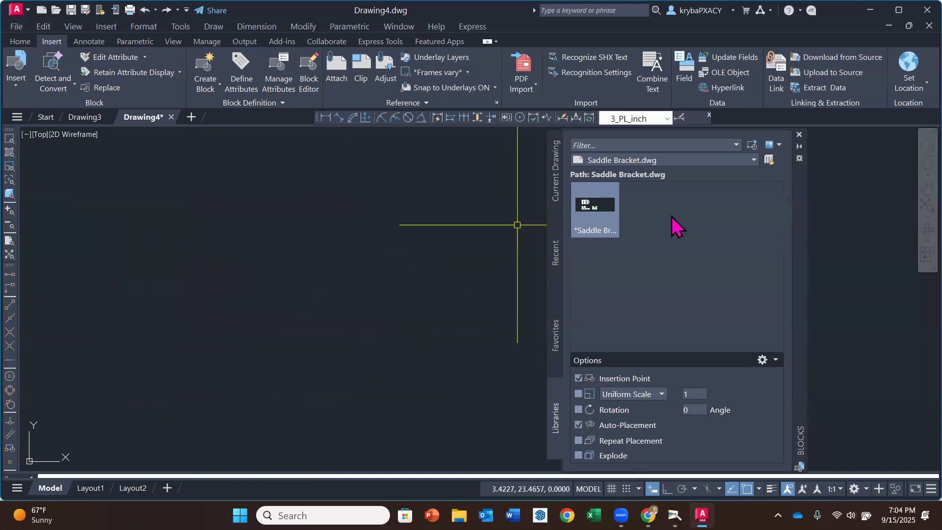
# Step: Insert the Saddle Bracket block into the empty drawing area and close the Blocks palette
pyautogui.click(609, 221)
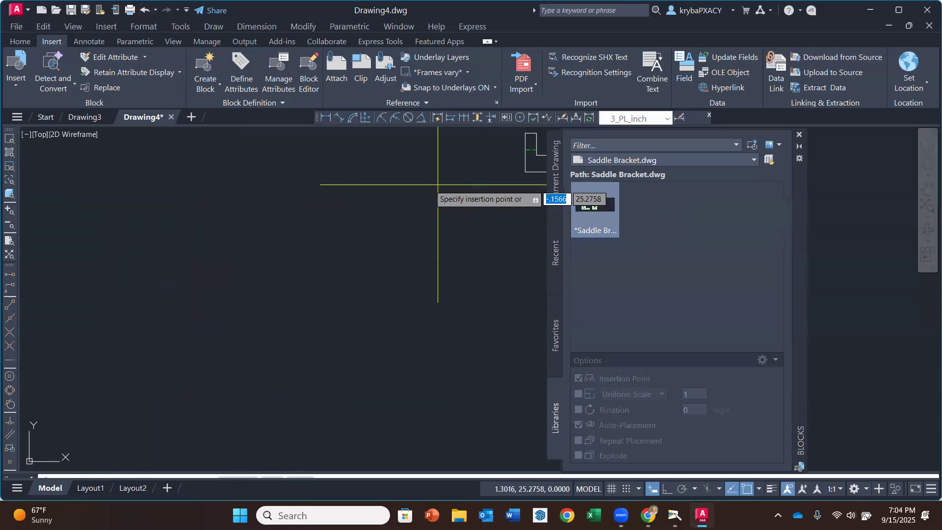
pyautogui.click(183, 349)
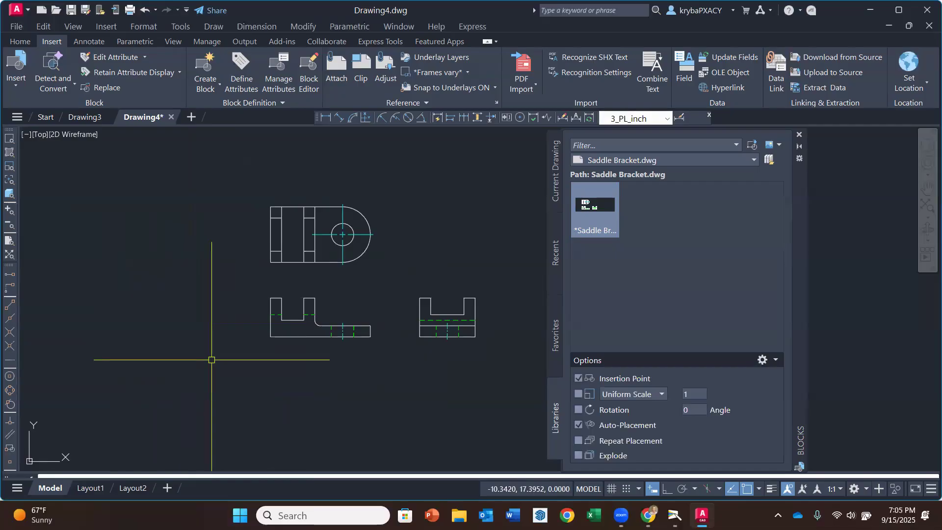
pyautogui.click(800, 135)
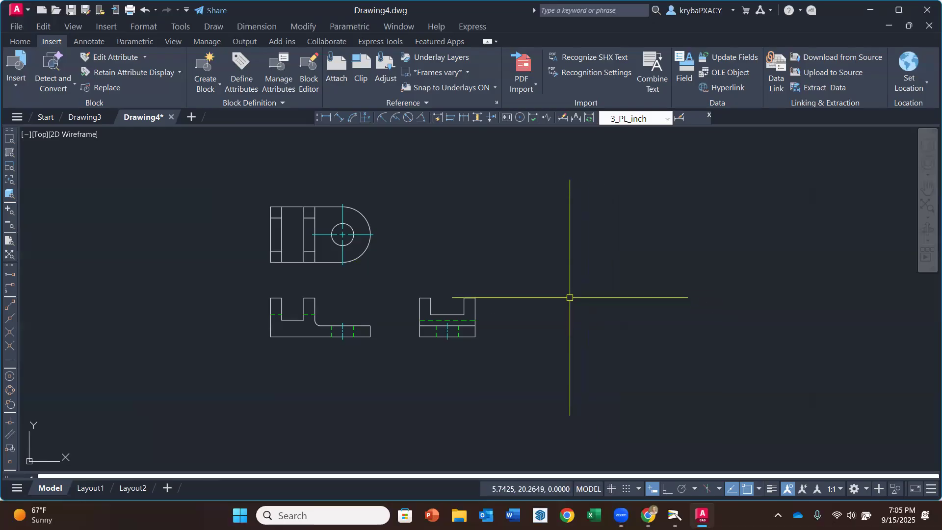
# Step: Explode the inserted Saddle Bracket block into separate objects
pyautogui.scroll(2, 560, 281)
pyautogui.moveTo(554, 268)
pyautogui.mouseDown(button='middle')
pyautogui.moveTo(600, 265)
pyautogui.moveTo(618, 293)
pyautogui.moveTo(614, 302)
pyautogui.moveTo(589, 297)
pyautogui.mouseUp(button='middle')
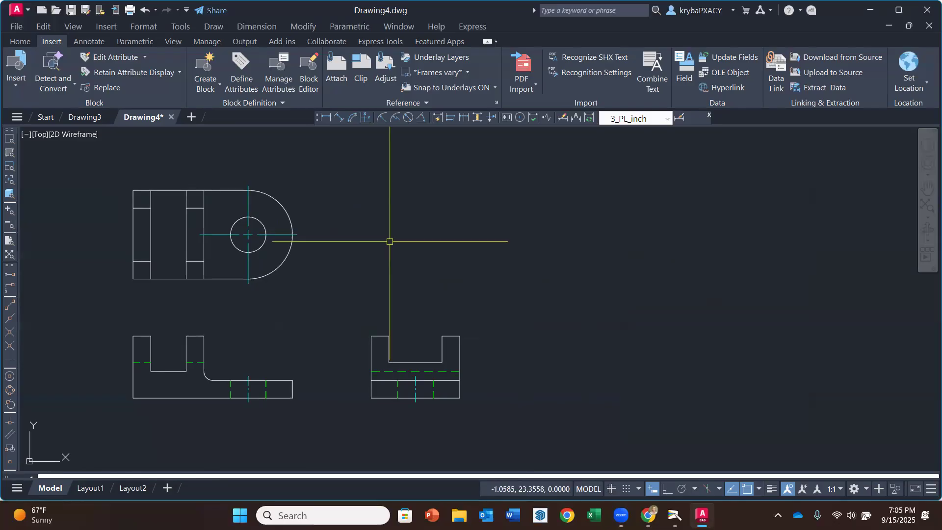
pyautogui.click(280, 206)
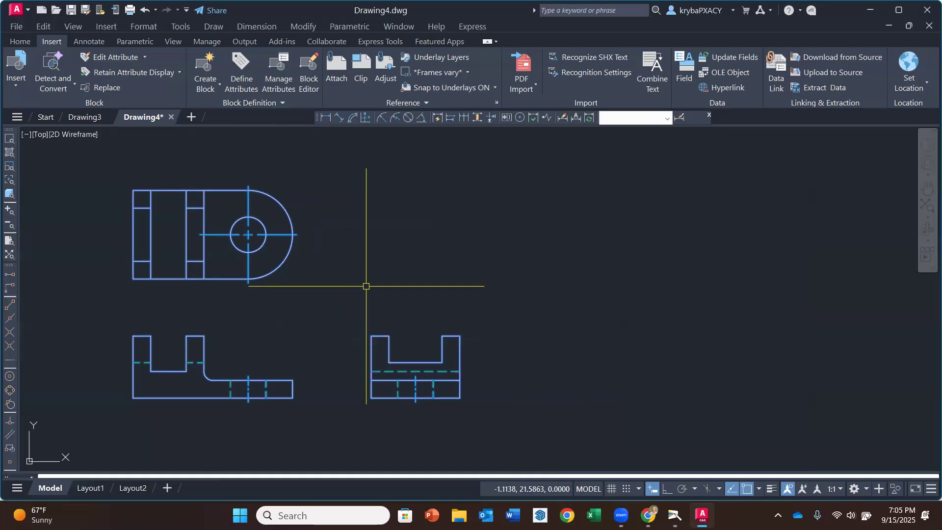
pyautogui.click(25, 42)
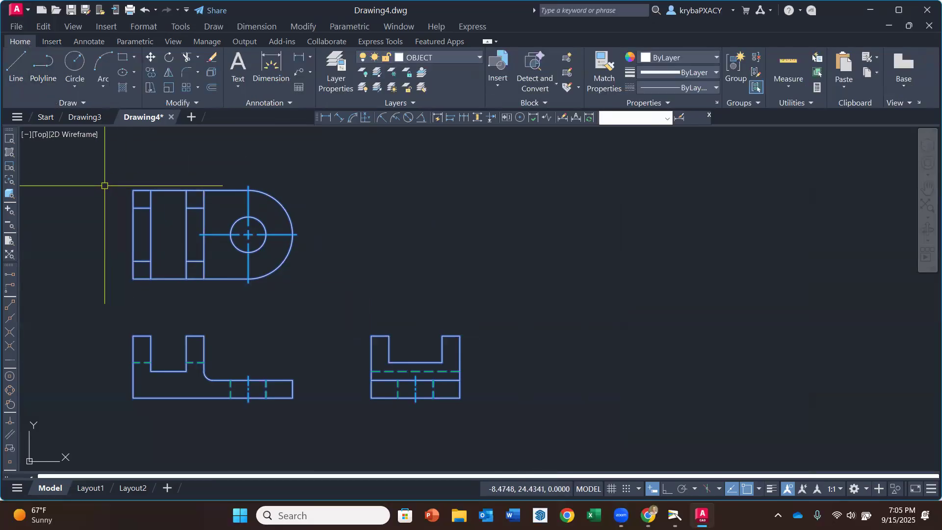
pyautogui.click(211, 73)
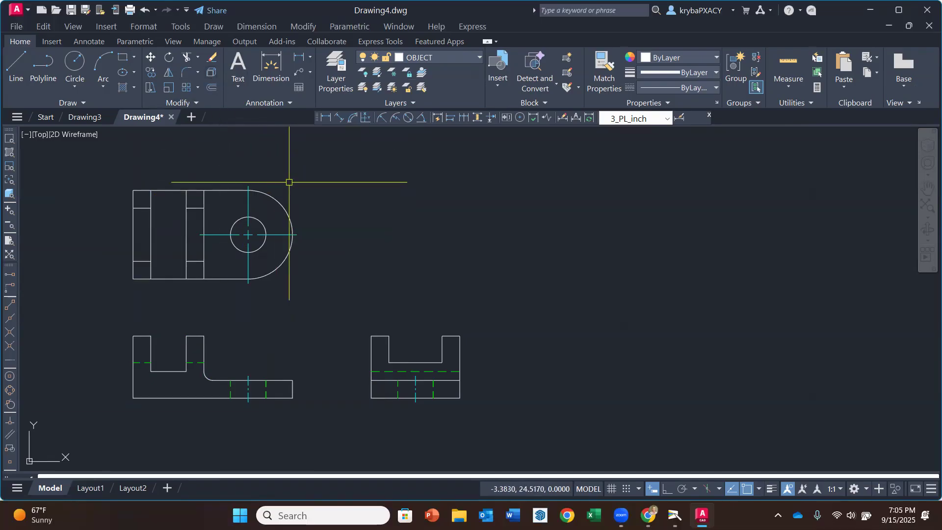
# Step: Check that the outer arc and upper edge of the bracket's top view select individually, and clear the selection
pyautogui.click(283, 208)
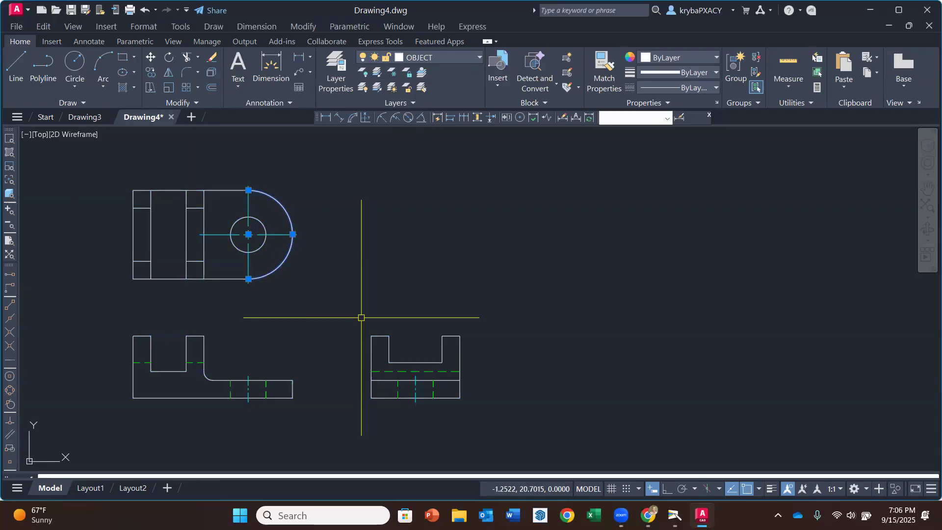
pyautogui.press('Escape')
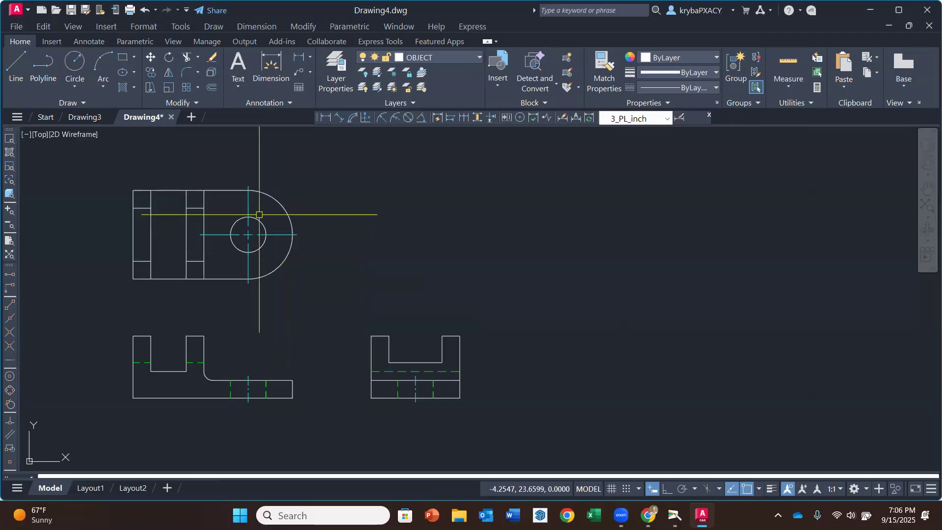
pyautogui.click(226, 191)
pyautogui.press('Escape')
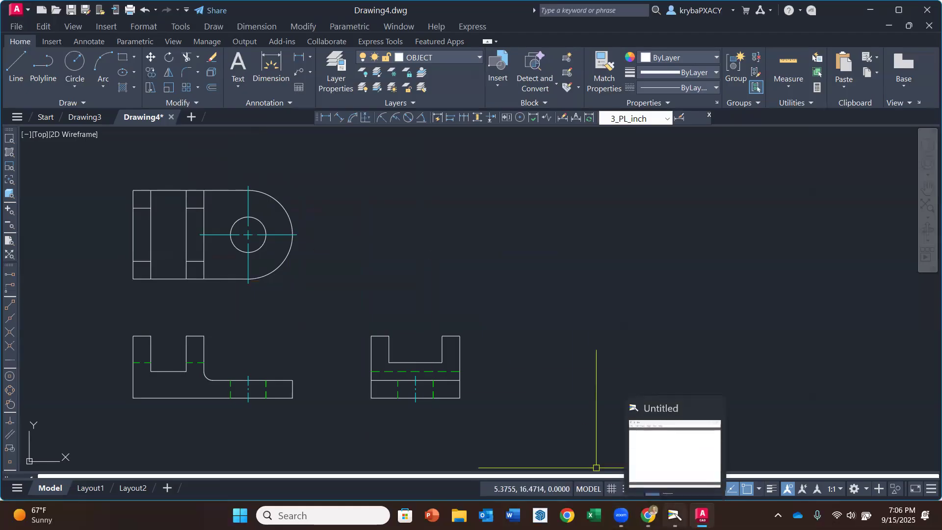
# Step: Switch to the Camera window to read the border insertion instructions and return to AutoCAD
pyautogui.click(674, 515)
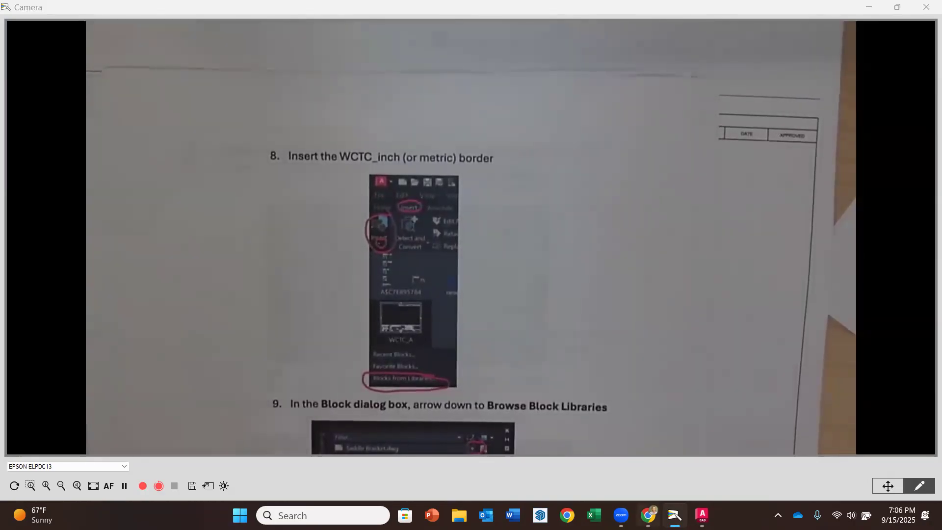
pyautogui.moveTo(621, 515)
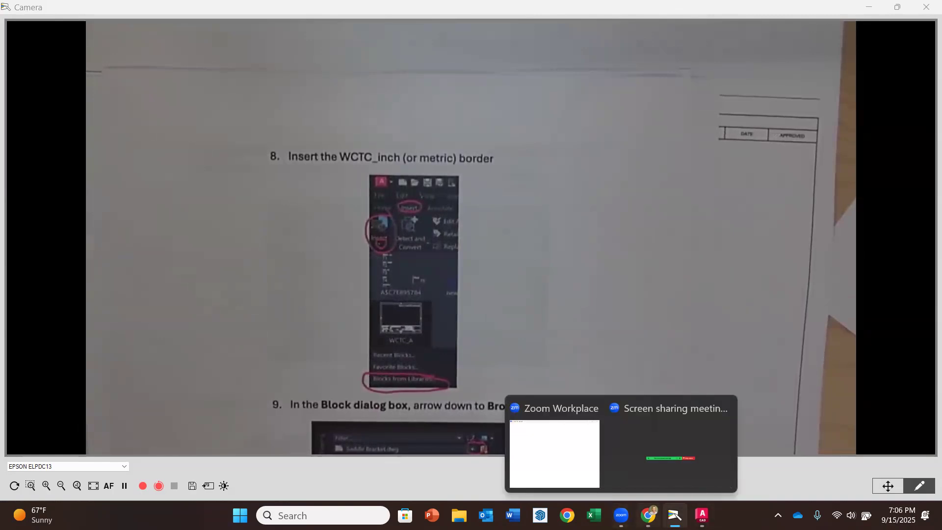
pyautogui.click(701, 515)
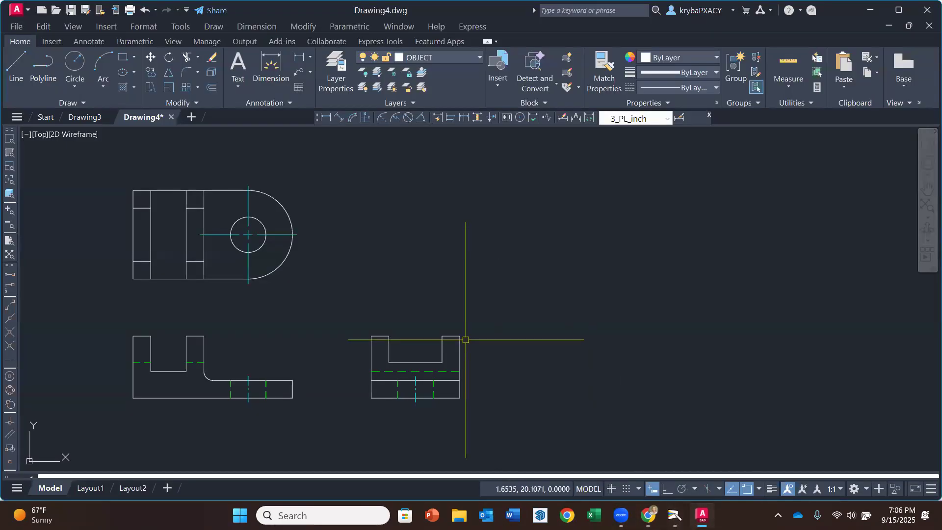
# Step: Reopen the Blocks palette on the libraries and start browsing for the border's block library file
pyautogui.click(54, 43)
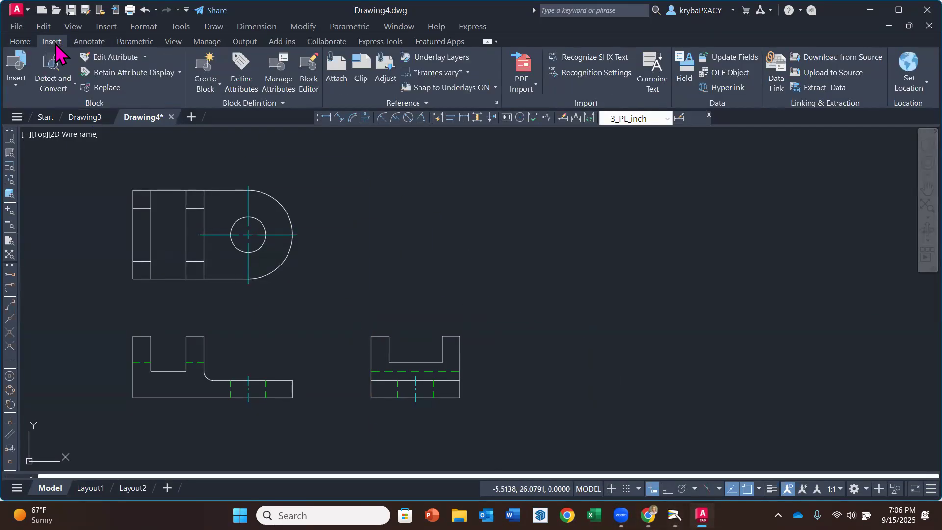
pyautogui.click(16, 85)
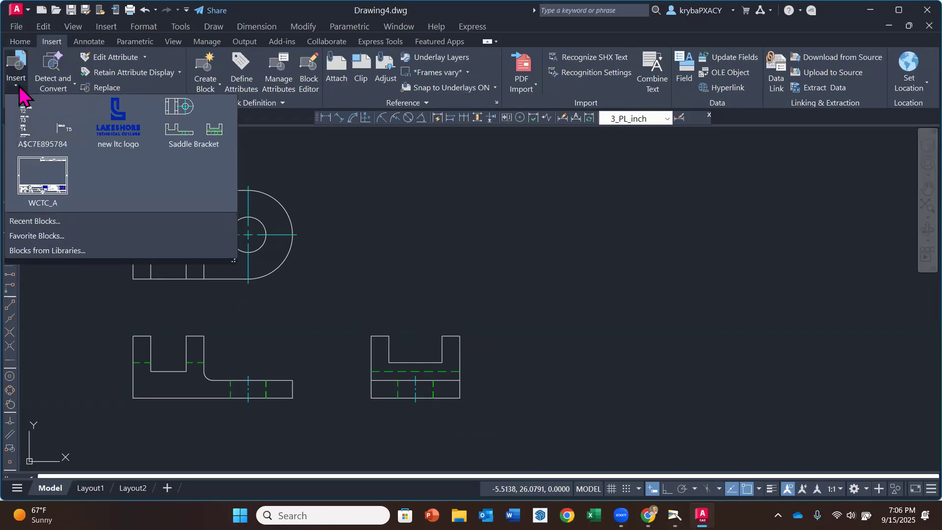
pyautogui.click(37, 251)
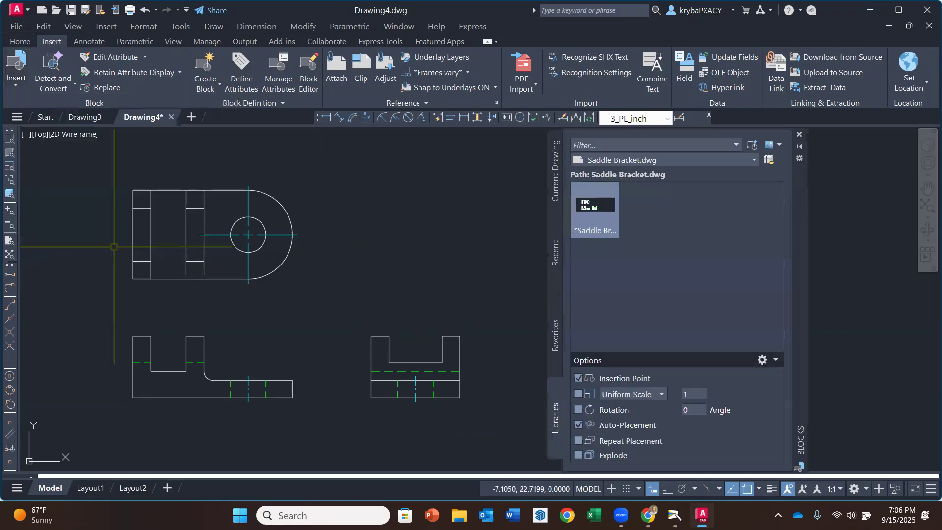
pyautogui.click(751, 160)
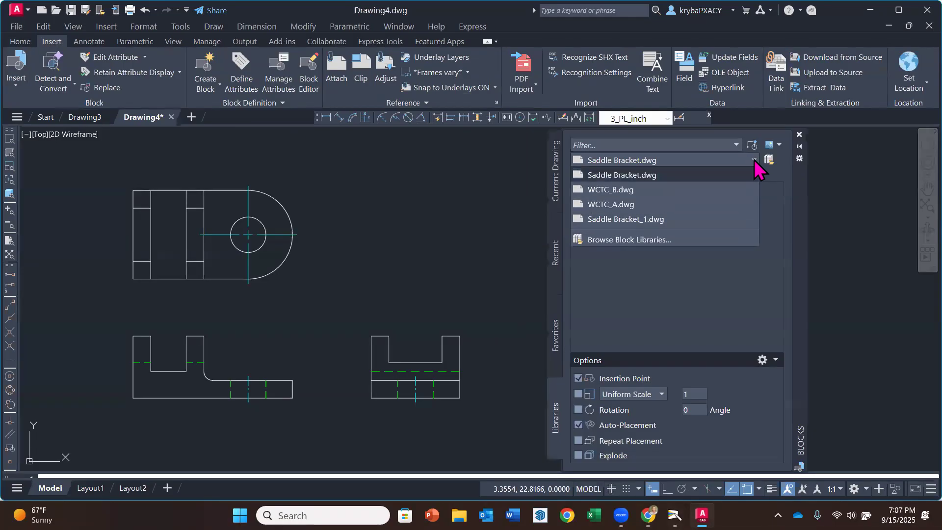
pyautogui.click(638, 241)
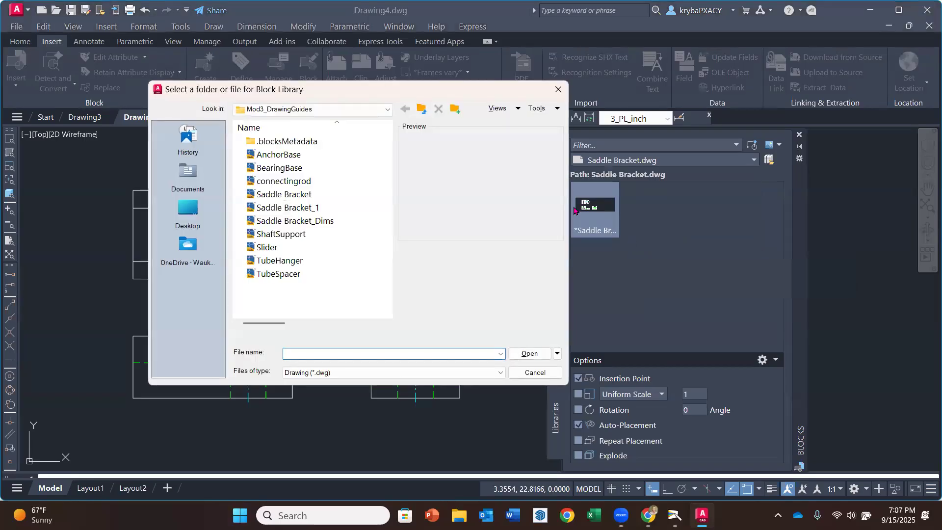
# Step: Load the WCTC_B drawing as block library from the WCTC Drawing Borders folder in Mech Design Courses
pyautogui.click(364, 110)
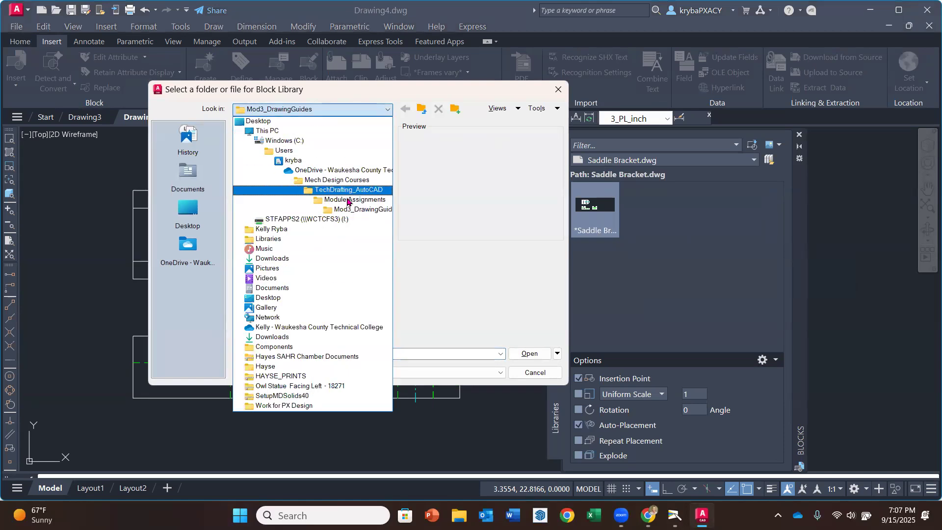
pyautogui.click(349, 190)
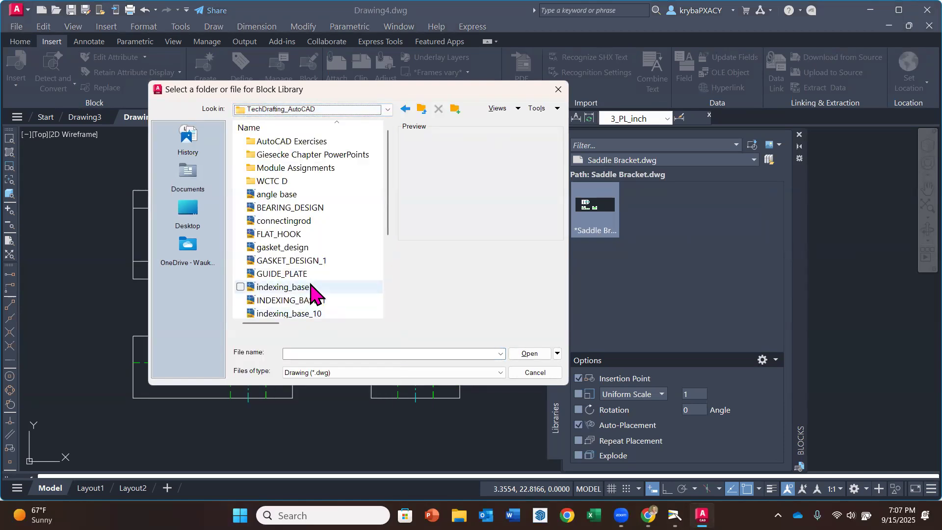
pyautogui.scroll(-3, 302, 304)
pyautogui.scroll(3, 338, 216)
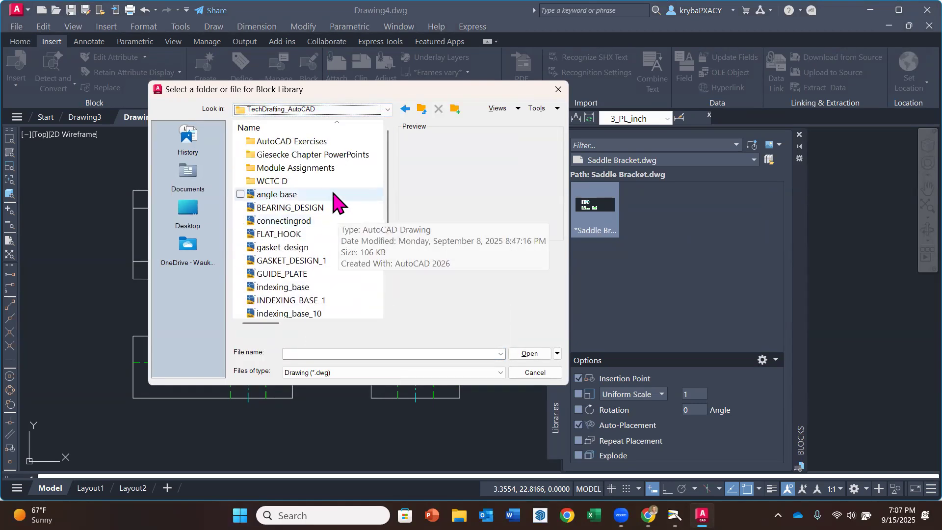
pyautogui.click(330, 111)
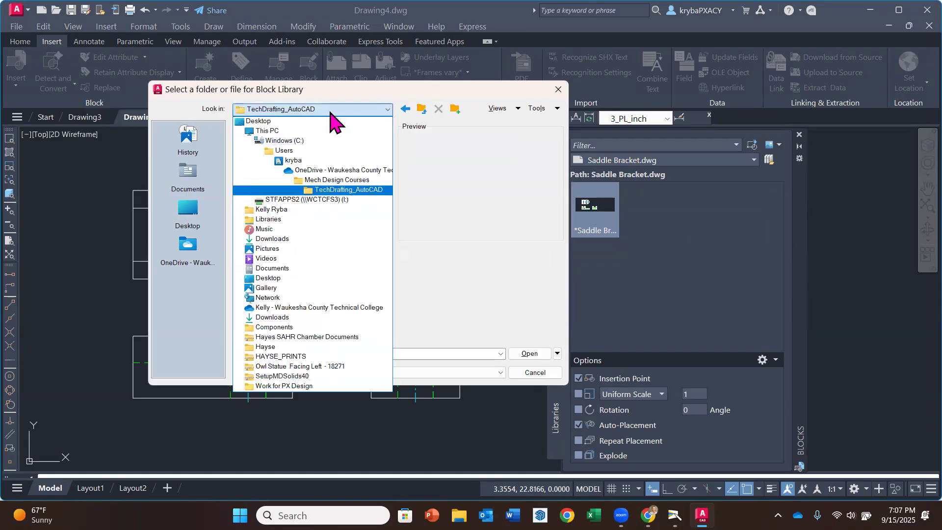
pyautogui.click(346, 179)
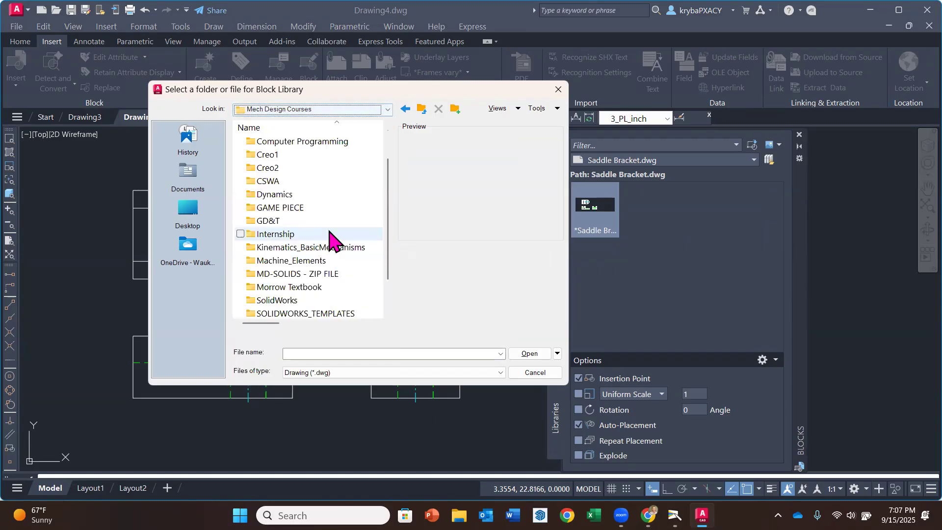
pyautogui.scroll(-2, 314, 265)
pyautogui.doubleClick(284, 309)
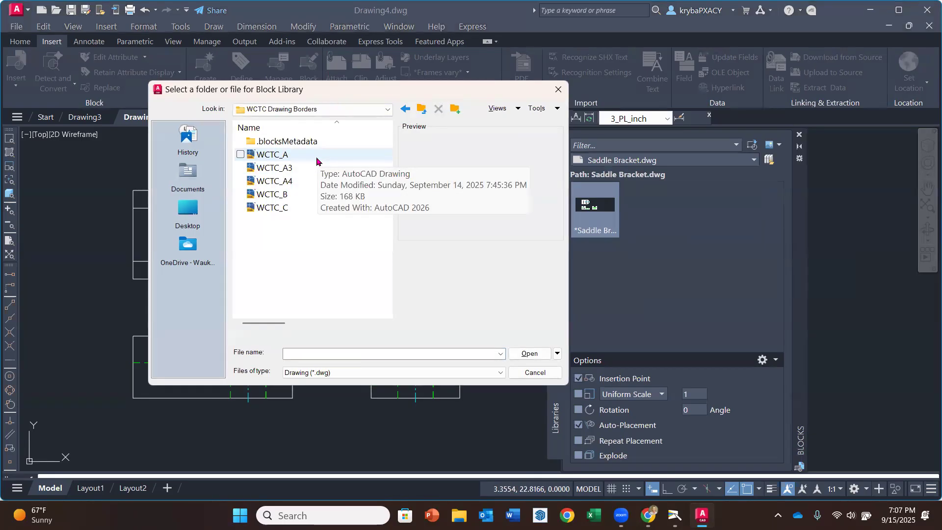
pyautogui.click(287, 195)
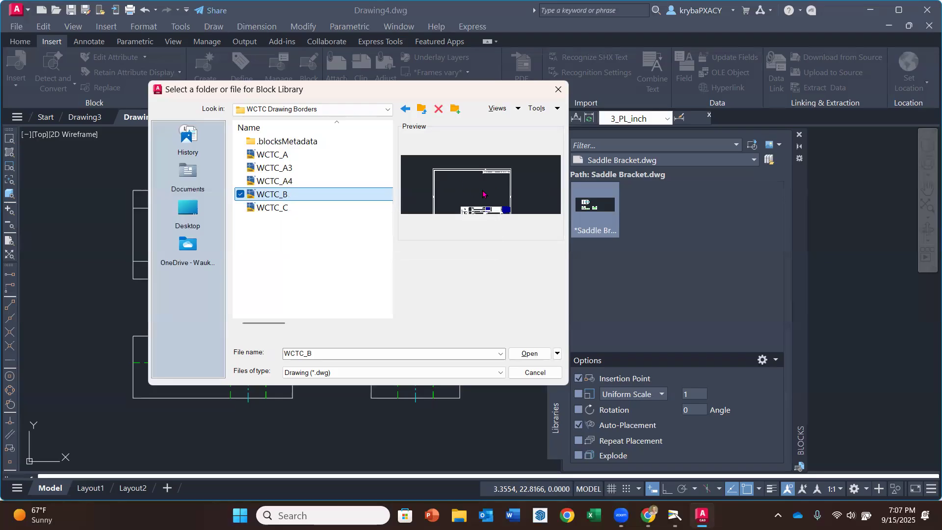
pyautogui.click(533, 355)
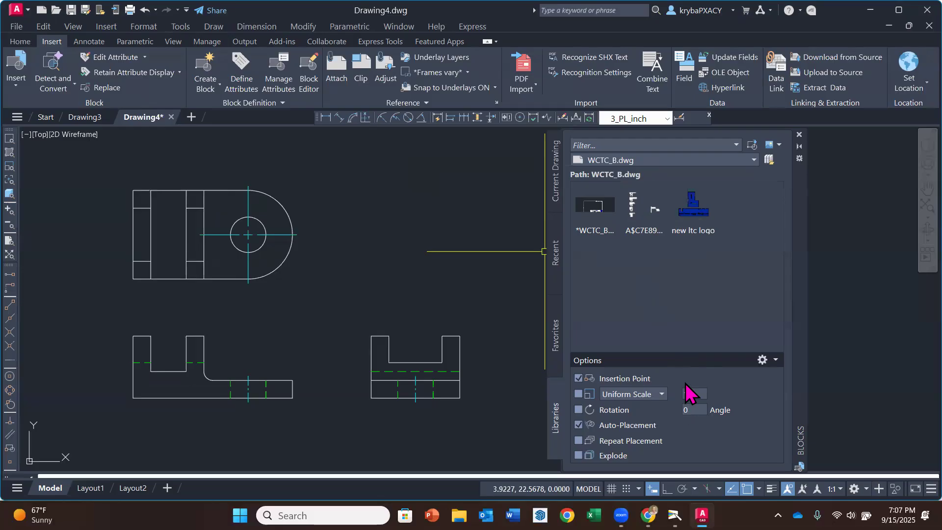
# Step: Insert the WCTC_B border block from the loaded library, placing it so it surrounds the three bracket views
pyautogui.click(599, 221)
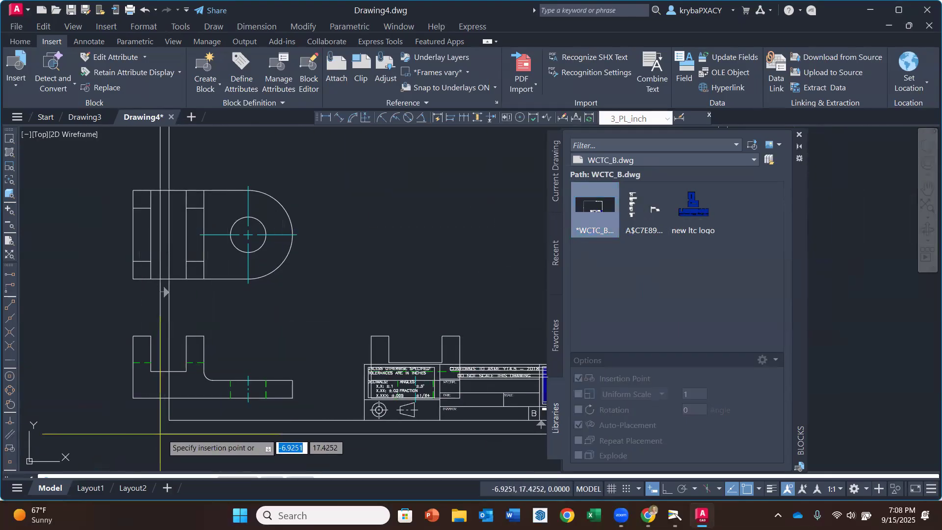
pyautogui.scroll(-3, 170, 399)
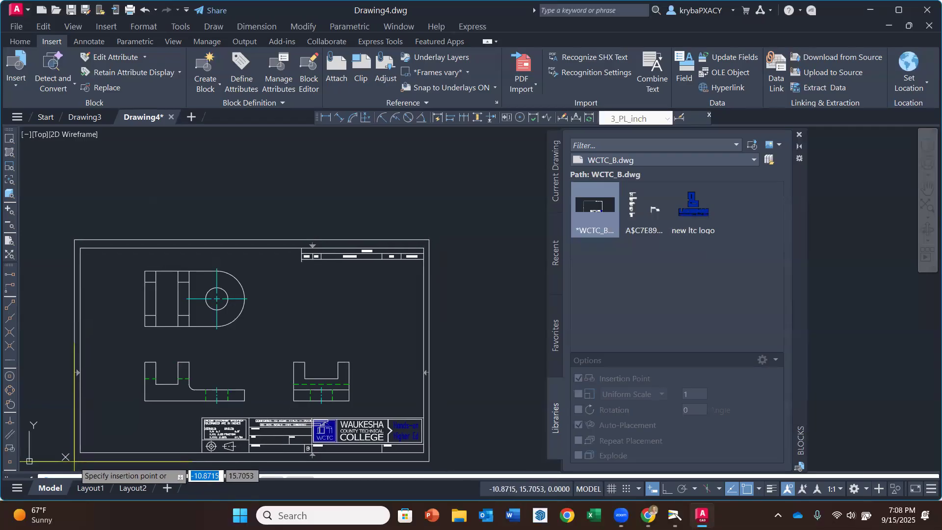
pyautogui.moveTo(105, 446)
pyautogui.mouseDown(button='middle')
pyautogui.moveTo(132, 374)
pyautogui.moveTo(143, 372)
pyautogui.moveTo(137, 385)
pyautogui.mouseUp(button='middle')
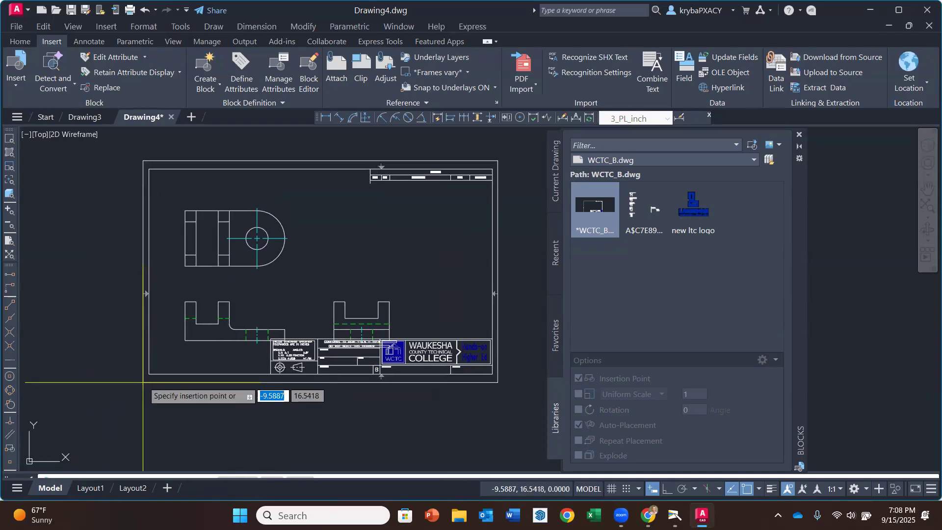
pyautogui.scroll(-1, 113, 400)
pyautogui.scroll(-1, 132, 398)
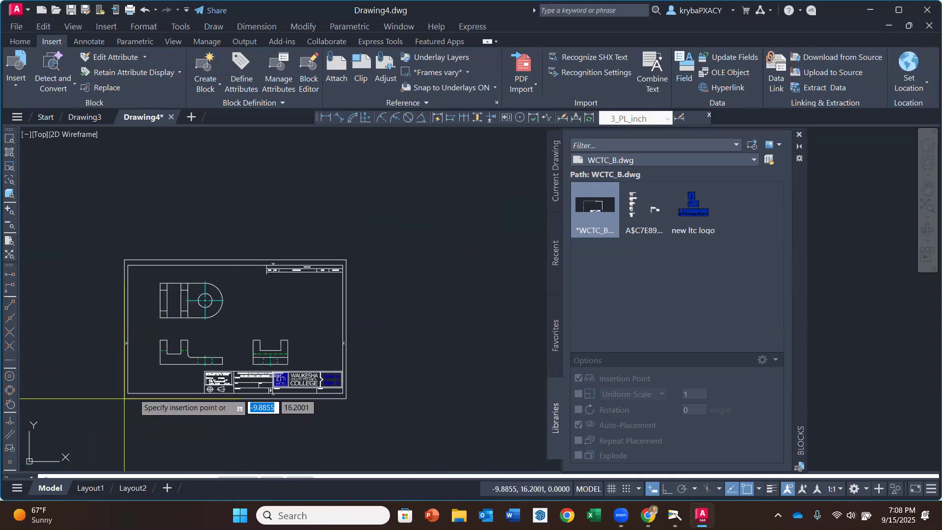
pyautogui.scroll(2, 139, 398)
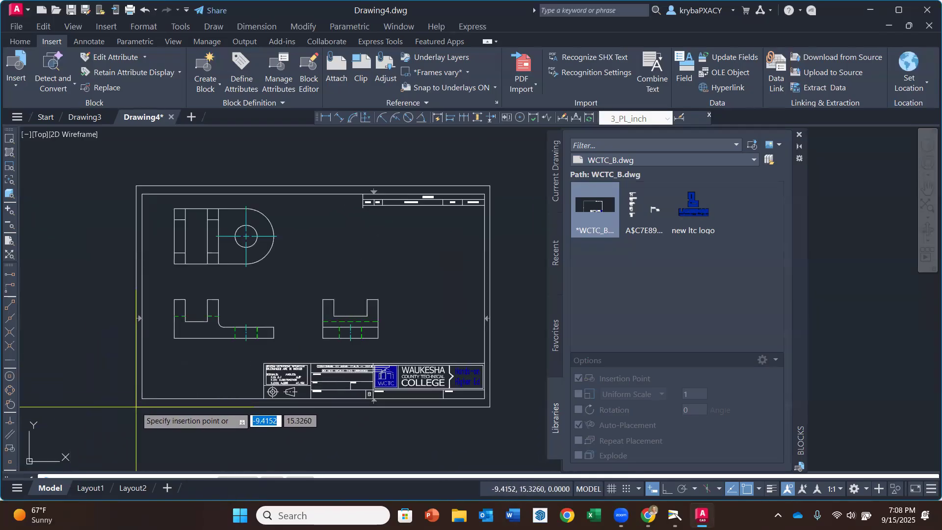
pyautogui.click(107, 404)
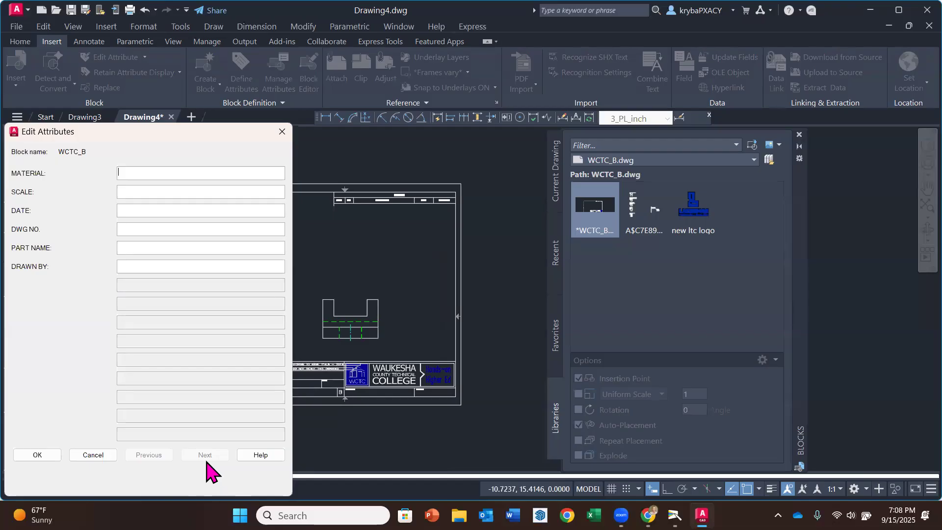
# Step: Fill in the border attributes with material STEEL, scale 1:1, date 9/15/2025 and drawing number 12345
pyautogui.write('STEEL')
pyautogui.click(168, 194)
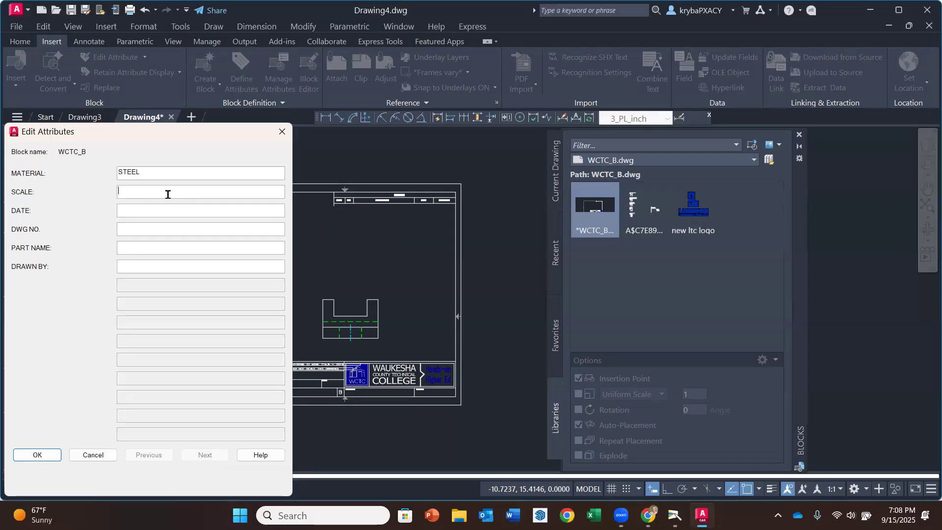
pyautogui.write('1:1')
pyautogui.click(157, 209)
pyautogui.write('sEP')
pyautogui.press('BackSpace')
pyautogui.press('BackSpace')
pyautogui.press('BackSpace')
pyautogui.write('9/1')
pyautogui.write('5/202')
pyautogui.write('5')
pyautogui.write('12345')
# Step: Enter SADDLE BRACKET as the part name and the drafter's initials as drawn by, and accept the border attributes
pyautogui.click(159, 253)
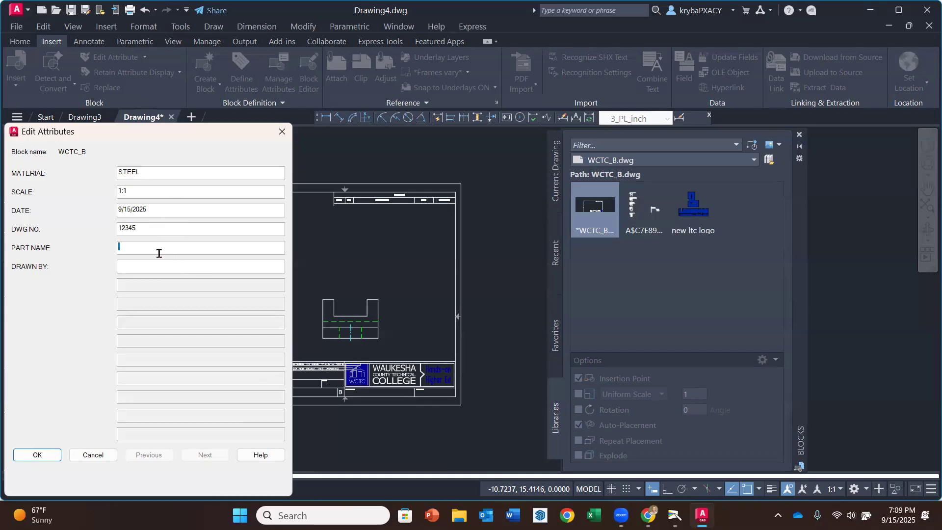
pyautogui.write('SADDLE BRACKET')
pyautogui.click(142, 261)
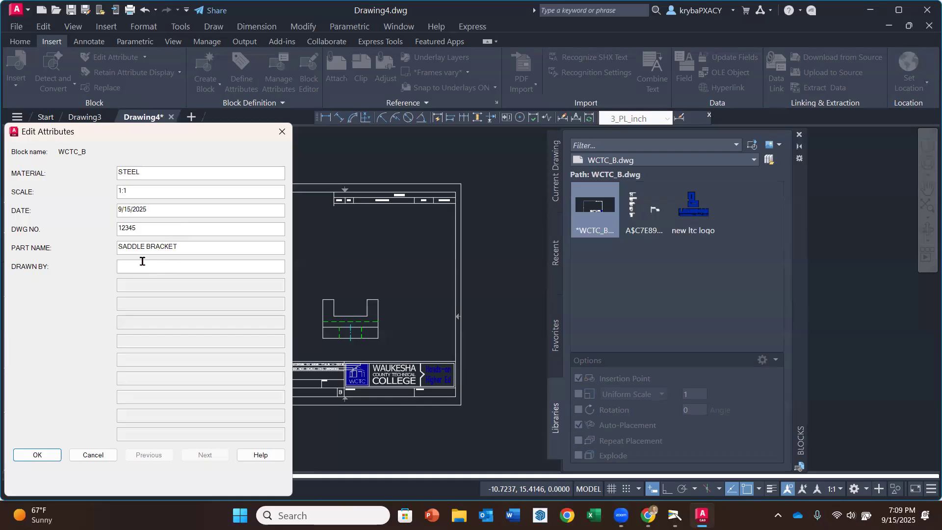
pyautogui.write('KRYB')
pyautogui.press('BackSpace')
pyautogui.press('BackSpace')
pyautogui.write('R')
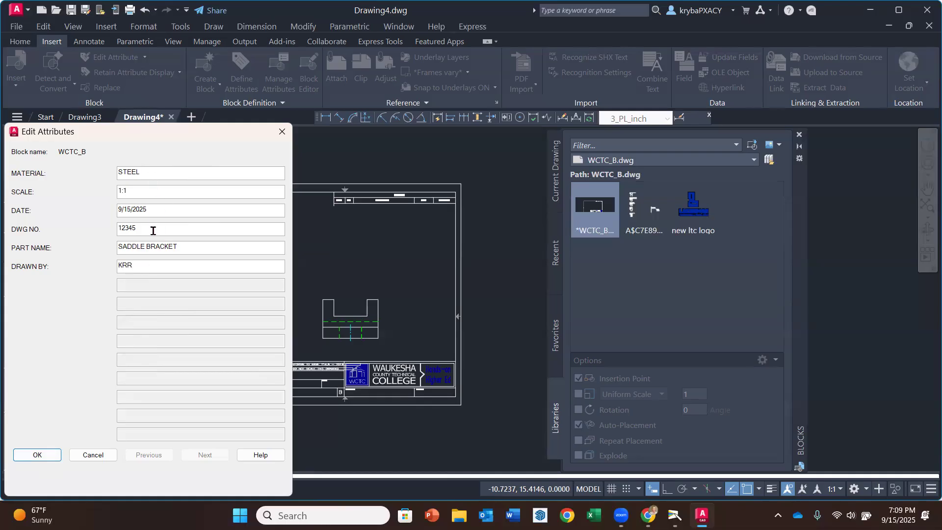
pyautogui.click(42, 455)
# Step: Inspect the filled-in title block entries up close and close the Blocks palette
pyautogui.scroll(2, 367, 389)
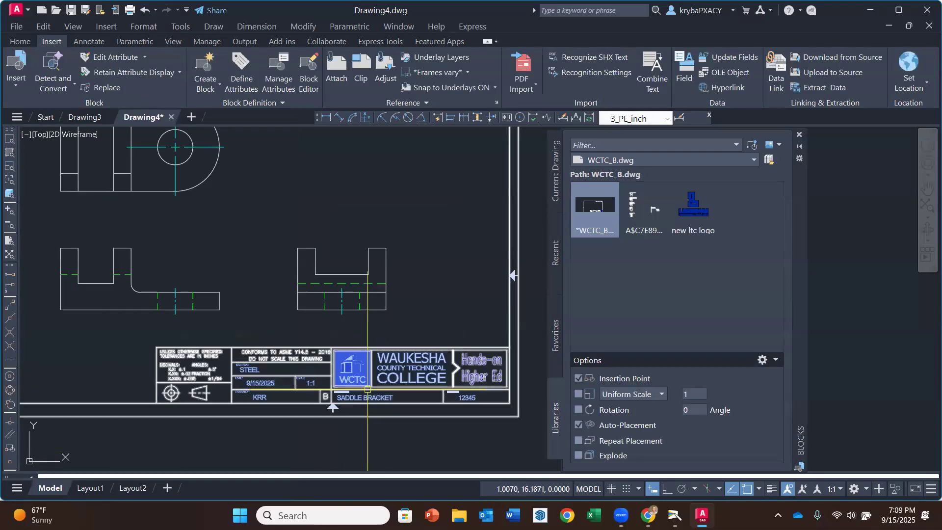
pyautogui.scroll(3, 368, 389)
pyautogui.moveTo(349, 358)
pyautogui.mouseDown(button='middle')
pyautogui.moveTo(287, 351)
pyautogui.moveTo(296, 383)
pyautogui.mouseUp(button='middle')
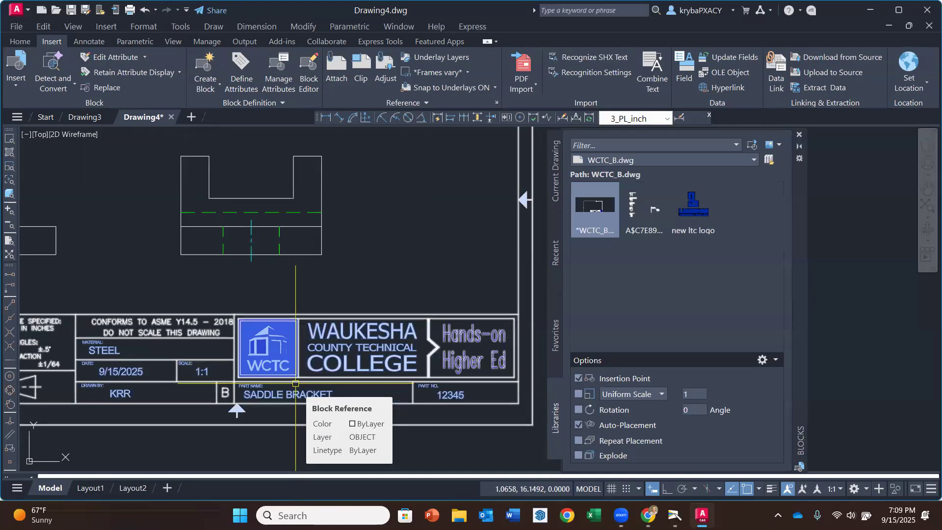
pyautogui.scroll(-2, 295, 384)
pyautogui.moveTo(234, 256)
pyautogui.mouseDown(button='middle')
pyautogui.moveTo(243, 292)
pyautogui.moveTo(231, 305)
pyautogui.mouseUp(button='middle')
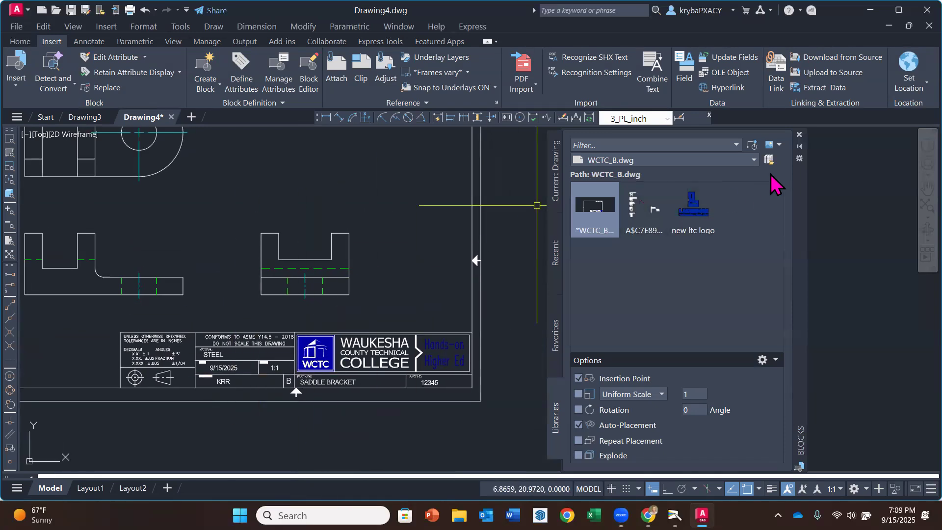
pyautogui.click(799, 135)
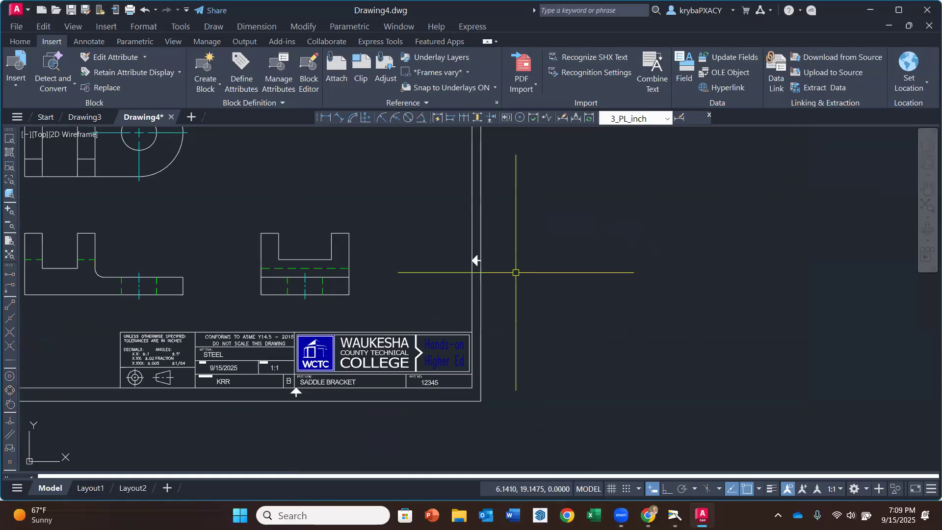
# Step: Move the inserted border block to the BORDER layer and clear the selection
pyautogui.moveTo(375, 240)
pyautogui.mouseDown(button='middle')
pyautogui.moveTo(429, 246)
pyautogui.moveTo(520, 290)
pyautogui.moveTo(472, 272)
pyautogui.moveTo(424, 275)
pyautogui.mouseUp(button='middle')
pyautogui.scroll(-2, 500, 289)
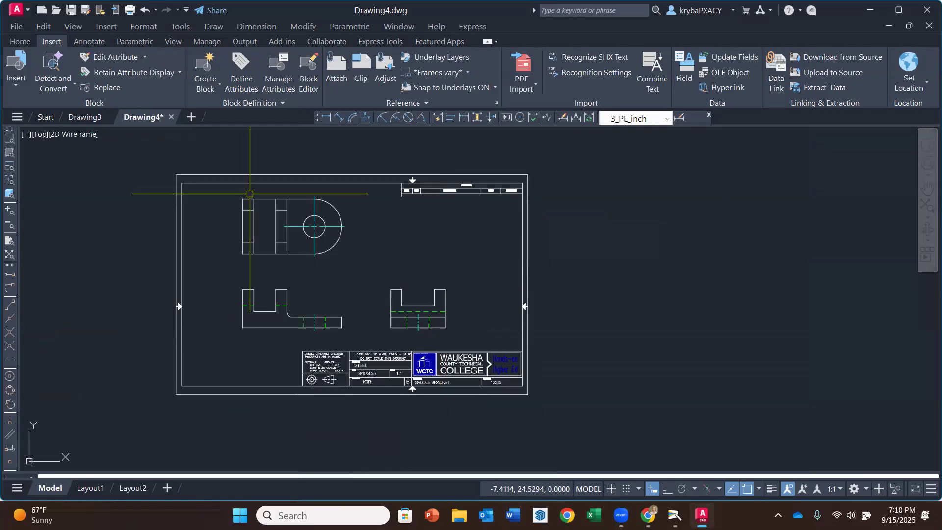
pyautogui.click(28, 42)
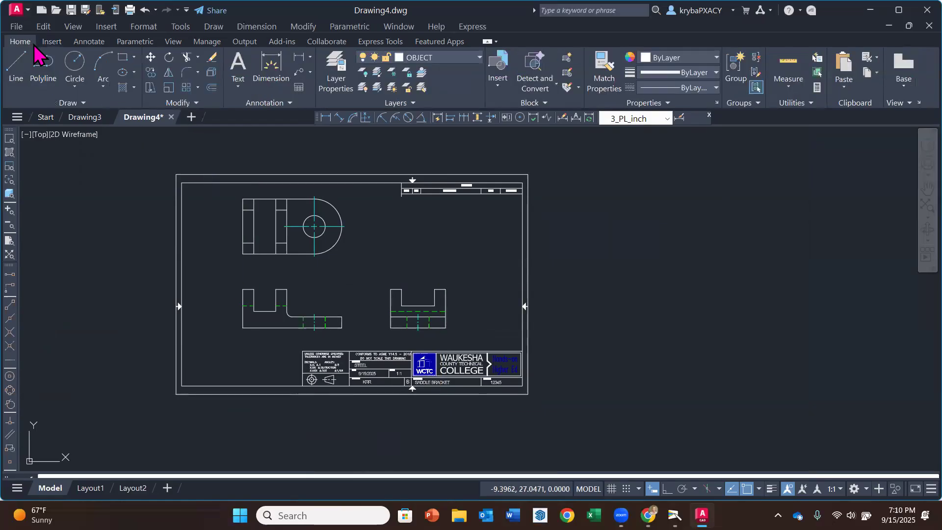
pyautogui.click(507, 173)
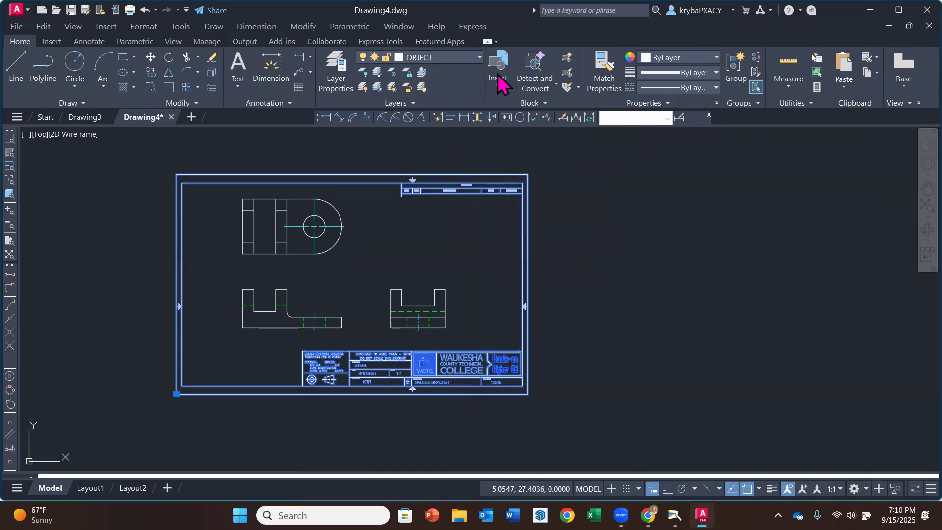
pyautogui.click(441, 57)
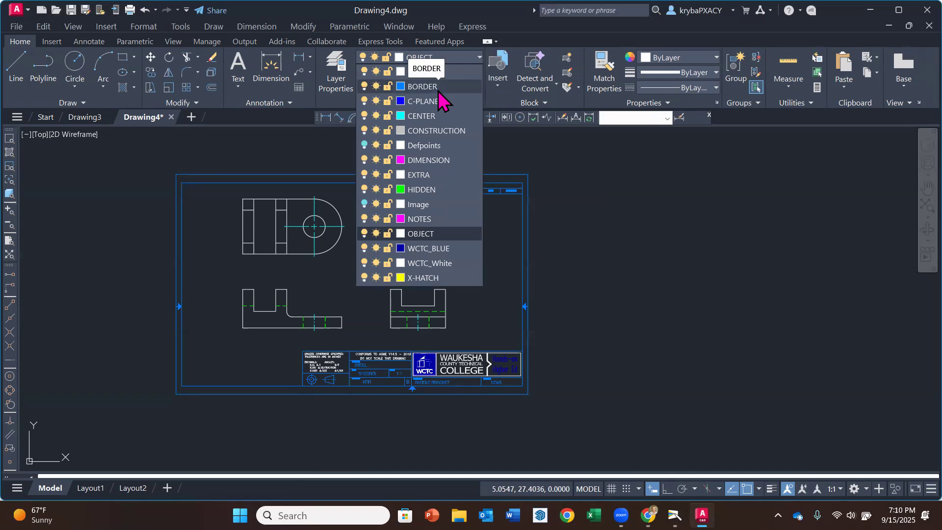
pyautogui.click(437, 88)
pyautogui.click(602, 244)
pyautogui.press('Escape')
pyautogui.press('Escape')
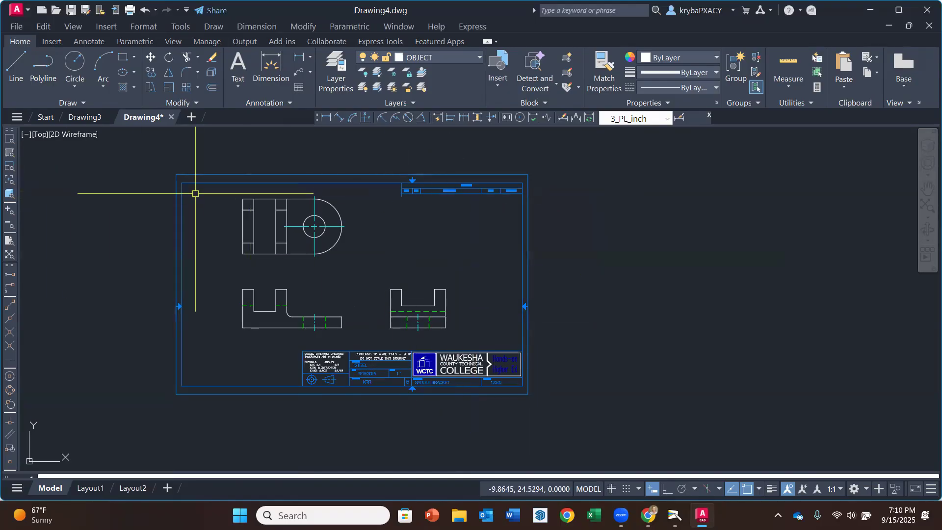
# Step: Zoom to the drawing's extents so the whole bordered sheet fills the view
pyautogui.write('z')
pyautogui.press('Return')
pyautogui.write('e')
pyautogui.press('Return')
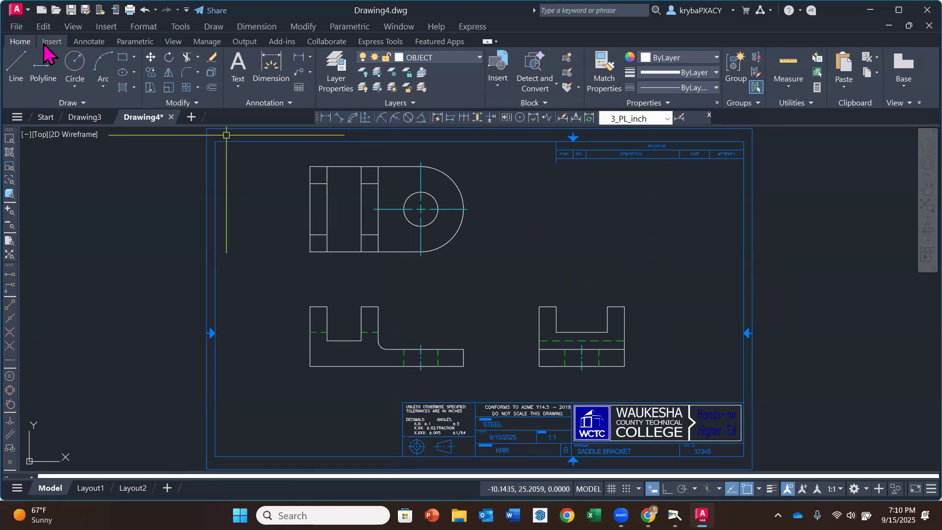
# Step: Start saving the drawing under a new name and browse to the TechDrafting_AutoCAD folder in Mech Design Courses on OneDrive
pyautogui.click(18, 26)
pyautogui.click(61, 152)
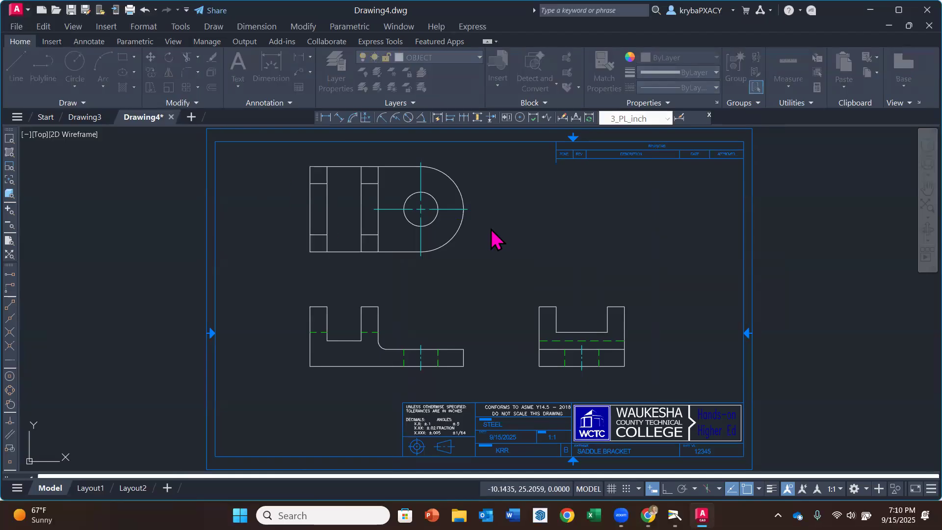
pyautogui.click(428, 91)
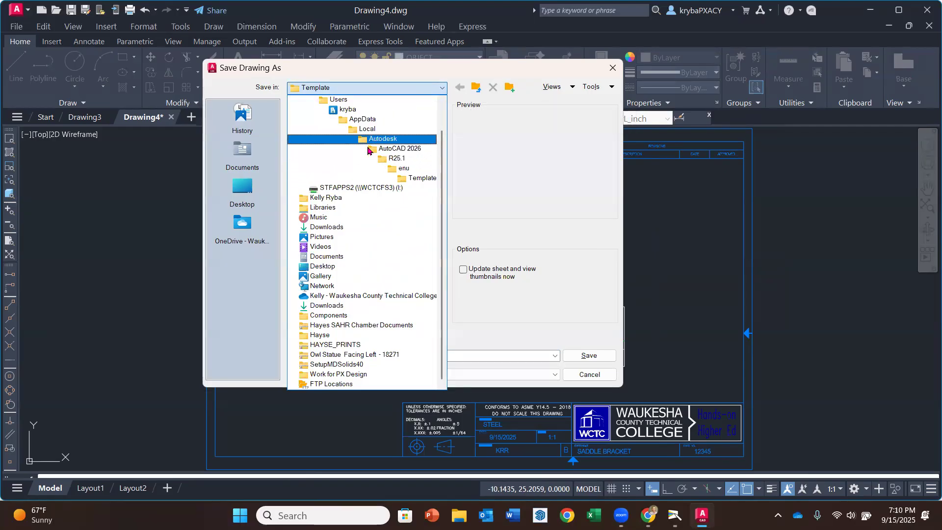
pyautogui.click(393, 296)
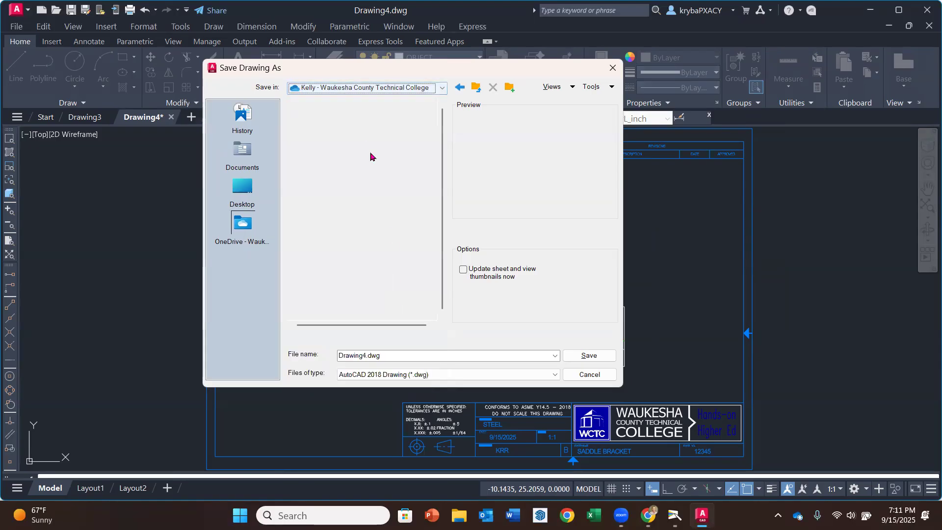
pyautogui.doubleClick(357, 146)
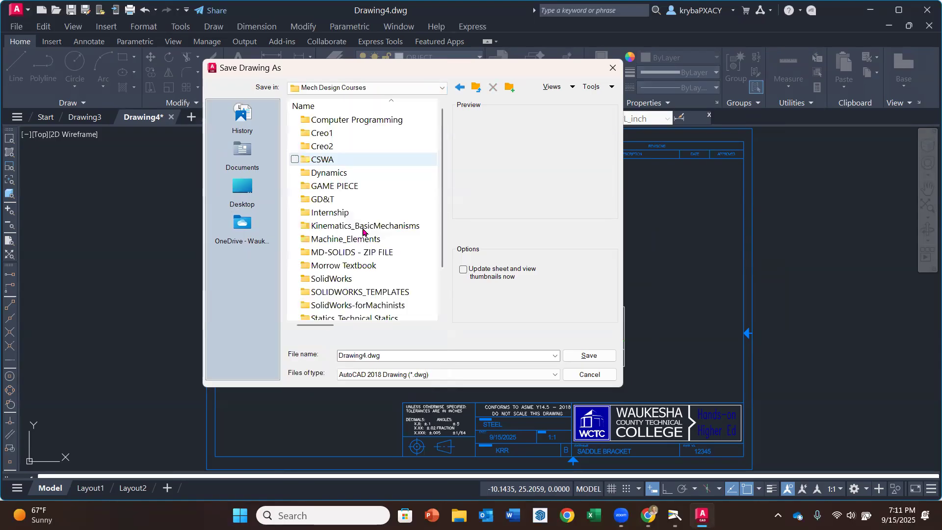
pyautogui.scroll(-2, 370, 281)
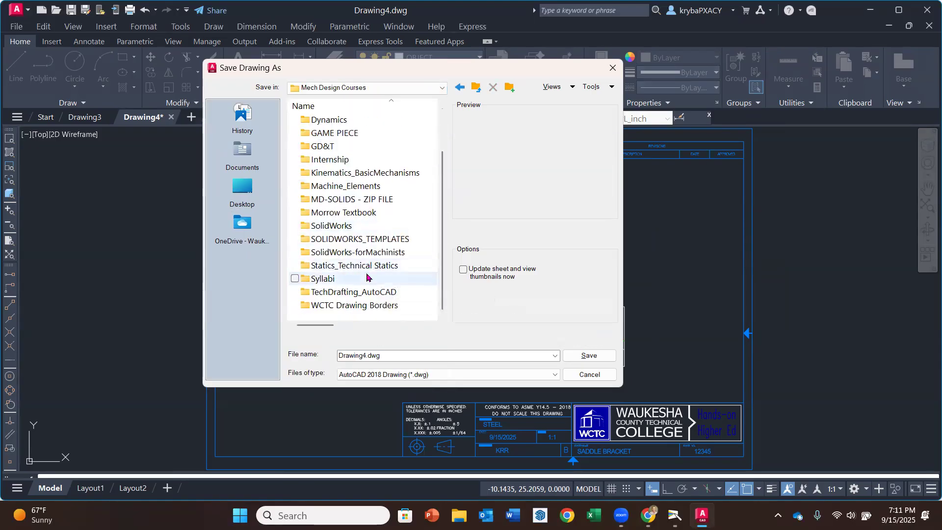
pyautogui.click(348, 294)
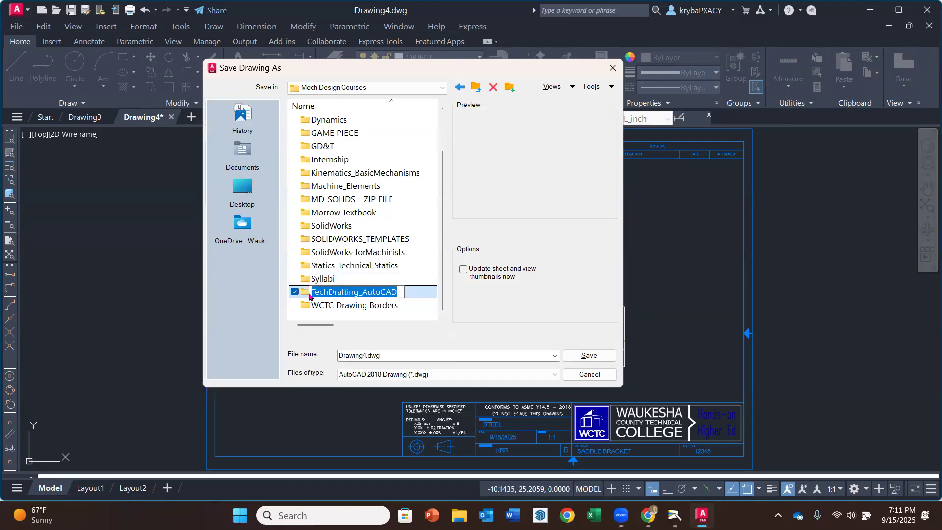
pyautogui.doubleClick(390, 293)
pyautogui.doubleClick(394, 294)
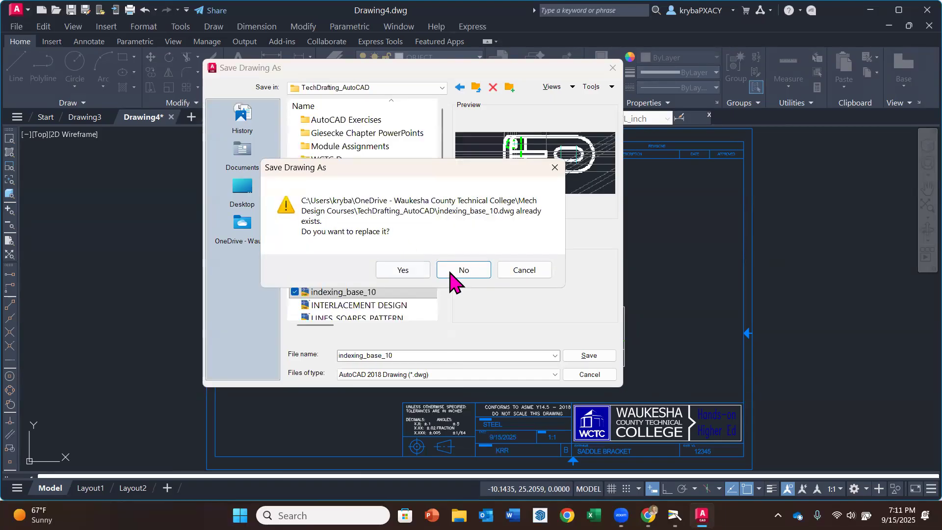
pyautogui.click(518, 270)
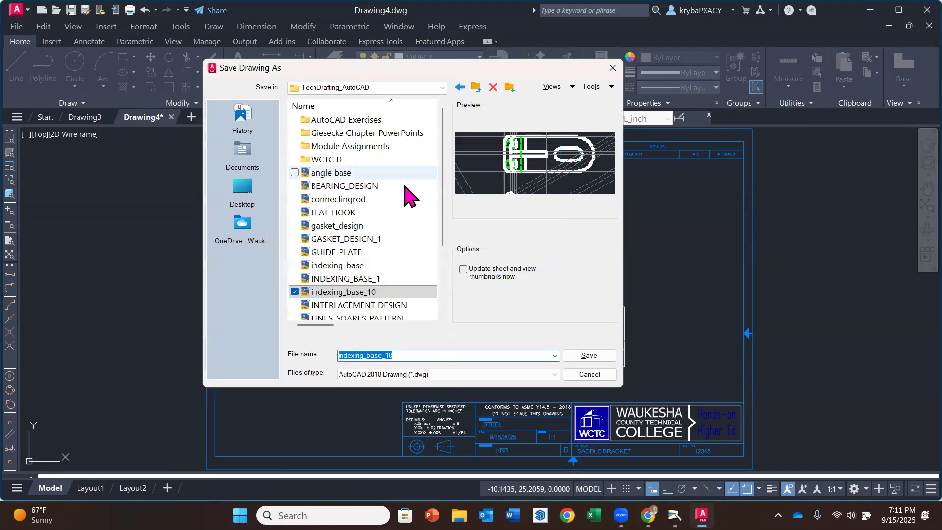
# Step: Save the drawing as SADDLE BRACKET DRAWING in the Mod5_DrawingGuides folder under Module Assignments
pyautogui.click(365, 146)
pyautogui.doubleClick(365, 146)
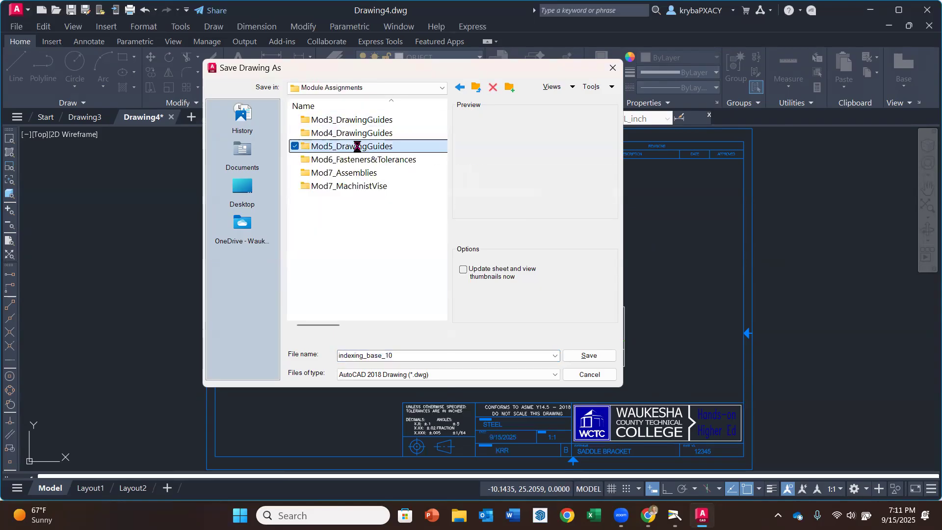
pyautogui.doubleClick(358, 146)
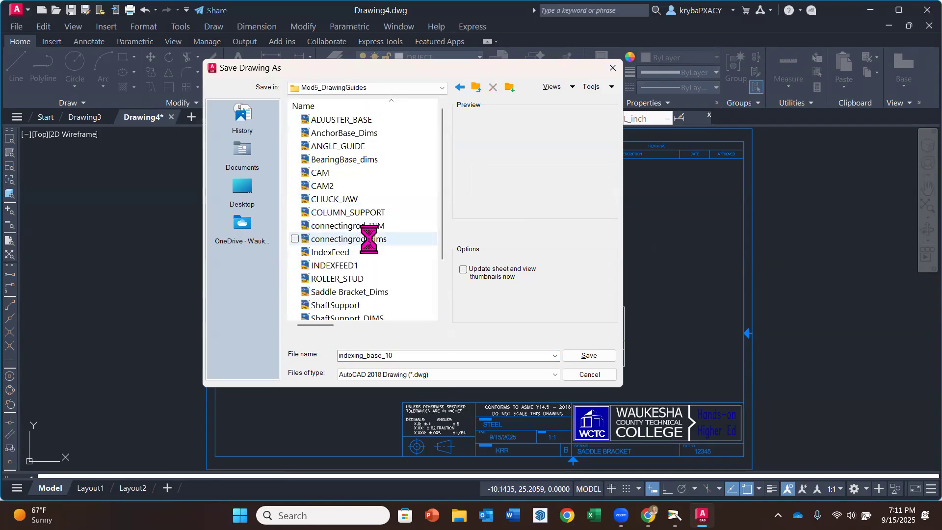
pyautogui.doubleClick(406, 356)
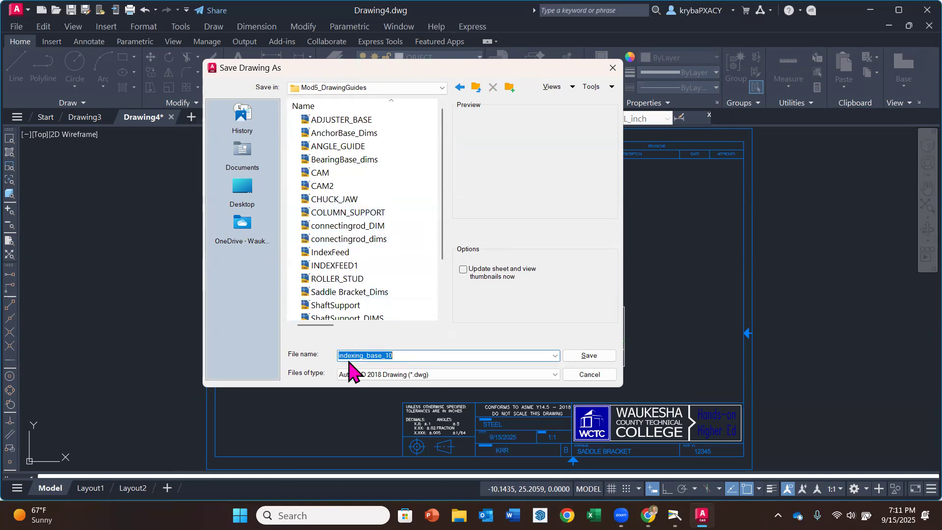
pyautogui.write('SAD')
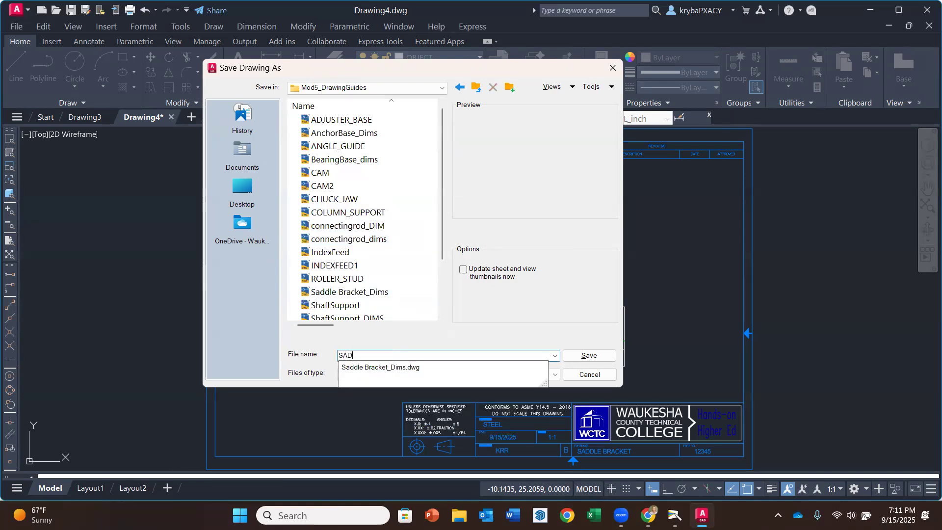
pyautogui.write('DLE BRACKET DRWA')
pyautogui.press('BackSpace')
pyautogui.press('BackSpace')
pyautogui.press('BackSpace')
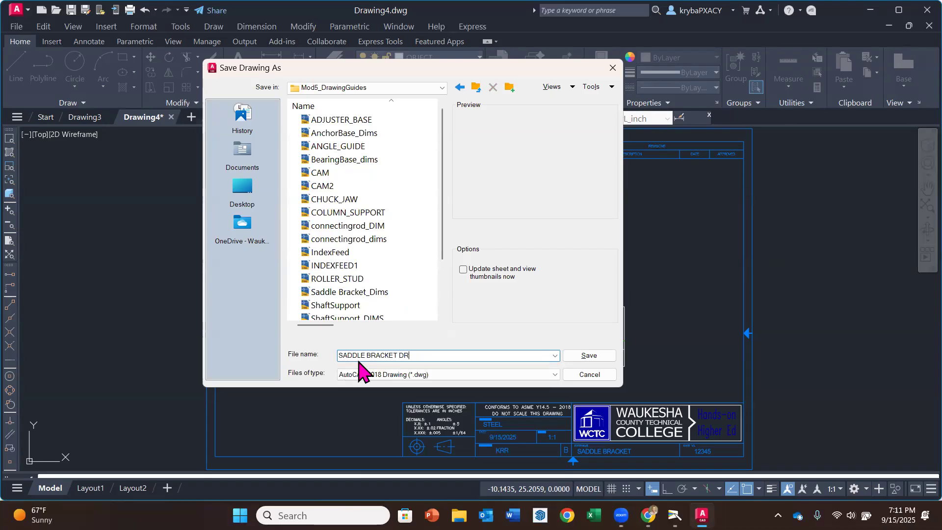
pyautogui.write('RAWING')
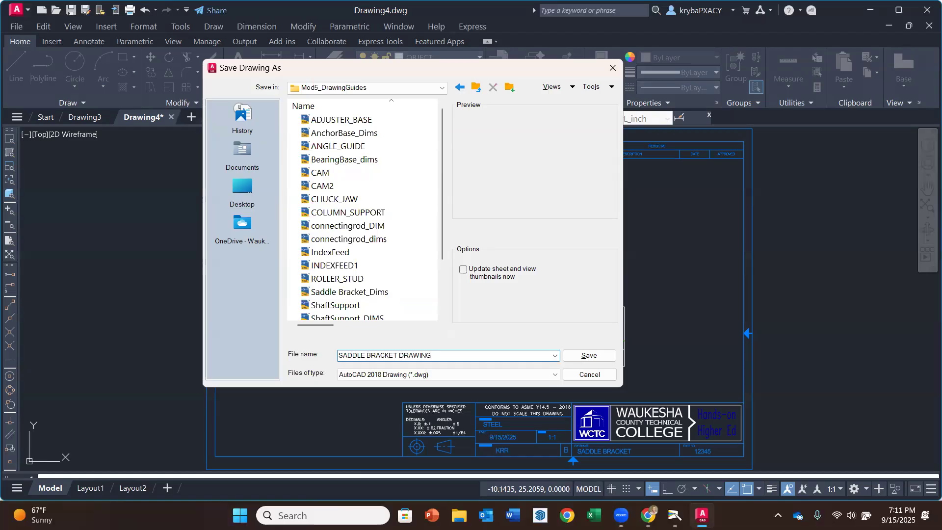
pyautogui.click(588, 356)
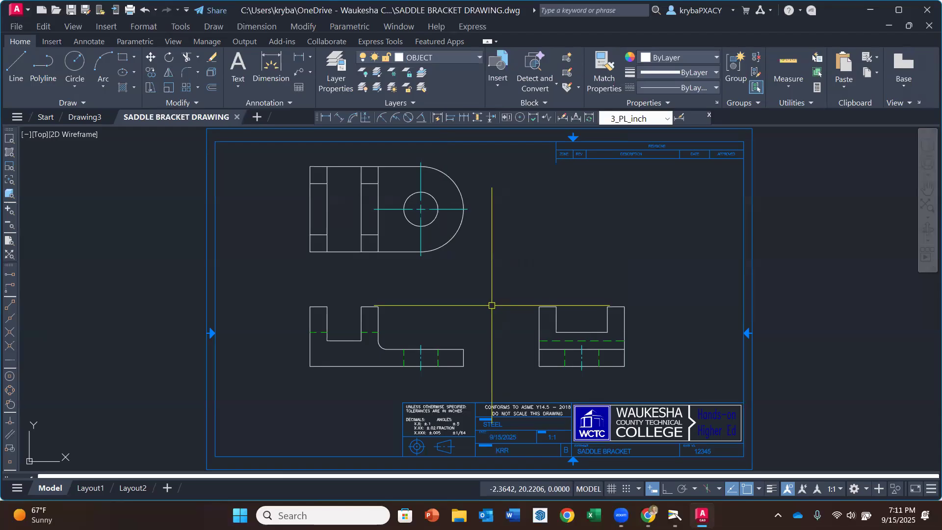
# Step: Look through the list of available dimension styles
pyautogui.click(666, 118)
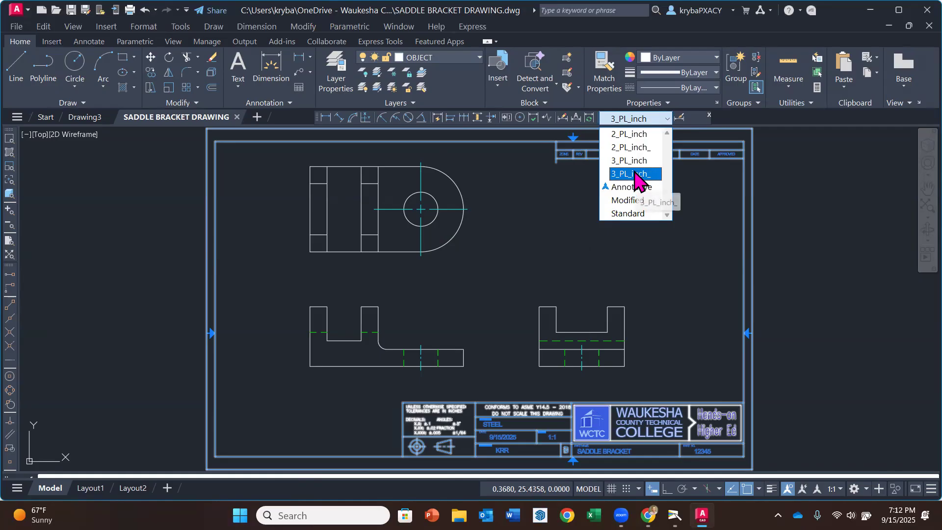
pyautogui.click(668, 118)
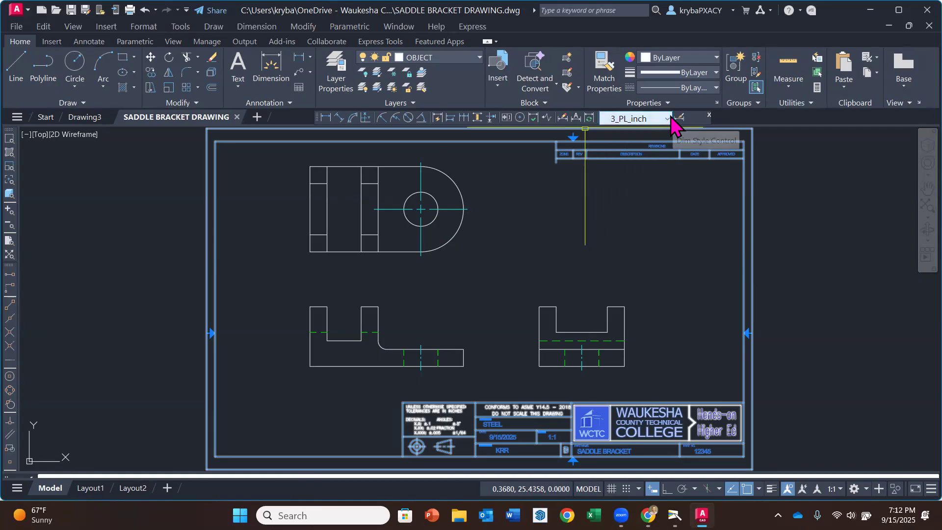